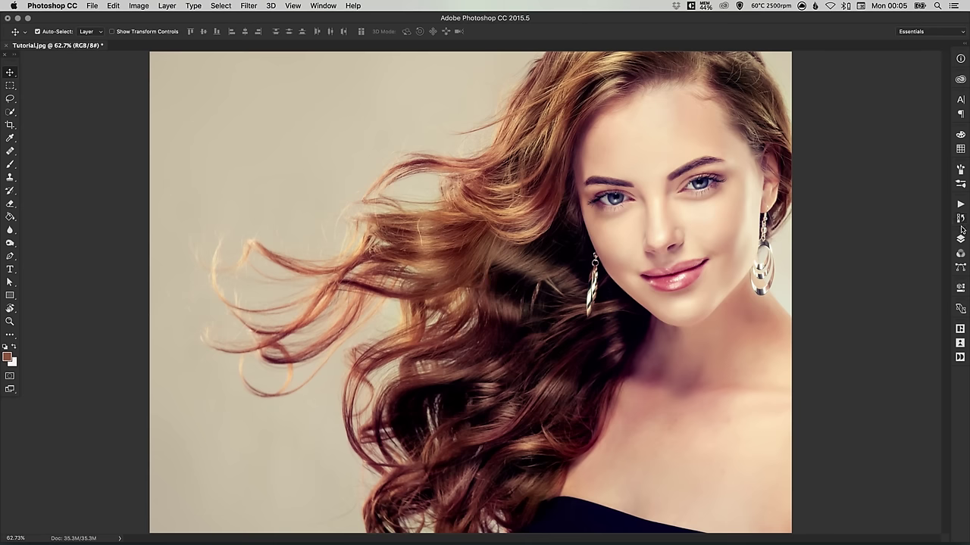
- Duplicate the Background layer, hide the original, and name the copy 'Cut Out'
{"action": "left_click", "coordinate": [960, 239]}
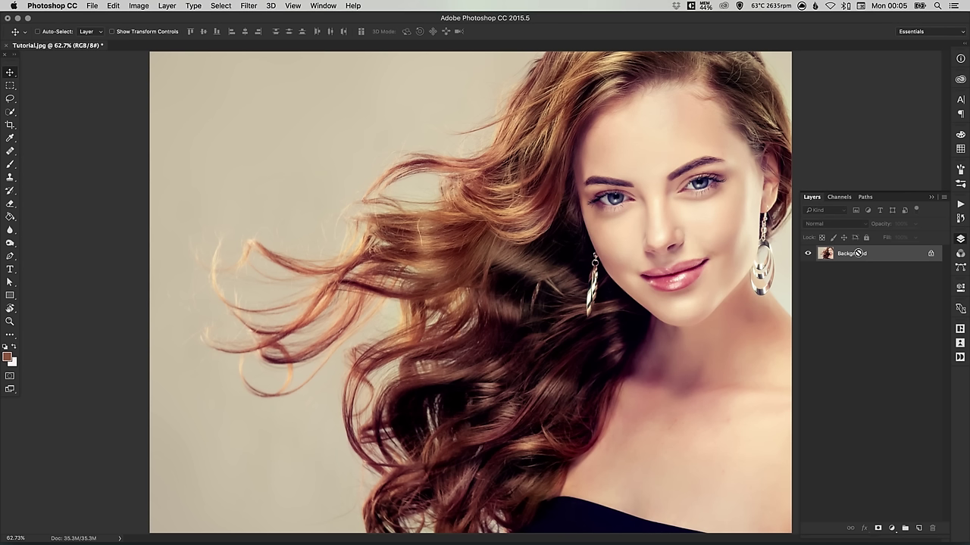
{"action": "key", "text": "super+j"}
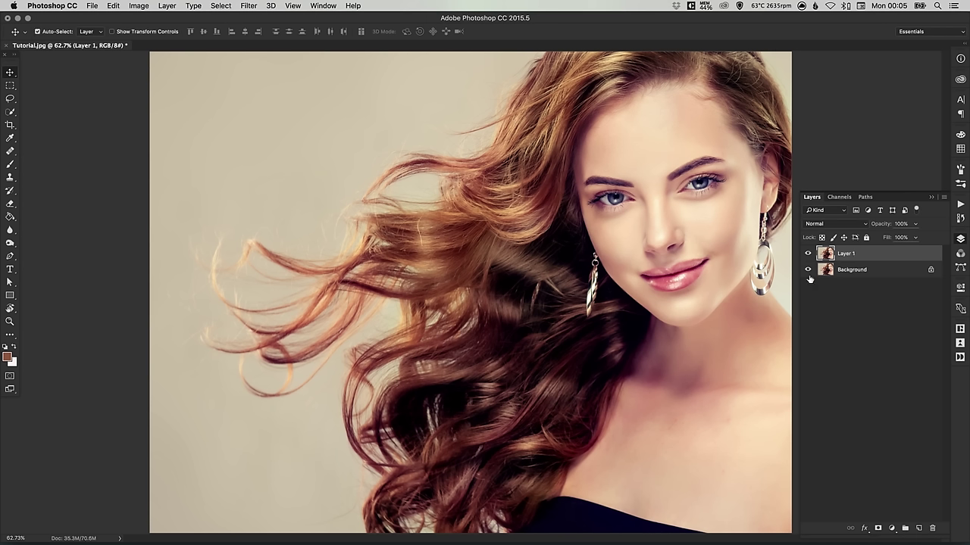
{"action": "left_click", "coordinate": [808, 270]}
{"action": "double_click", "coordinate": [846, 254]}
{"action": "type", "text": "Cut Out"}
{"action": "key", "text": "Return"}
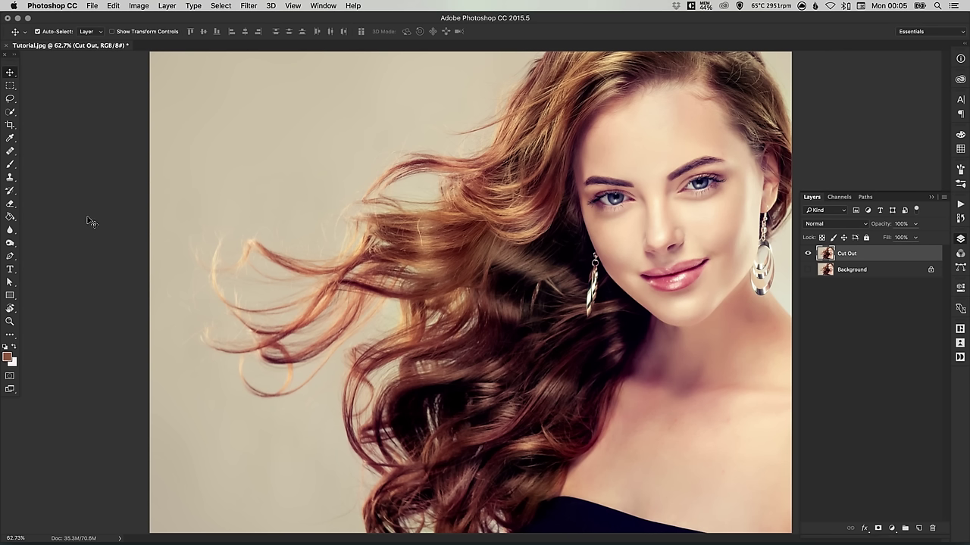
- Set up the Background Eraser: Sampling Once, Discontiguous limits, 10% tolerance, 500-pixel brush
{"action": "left_click", "coordinate": [9, 203]}
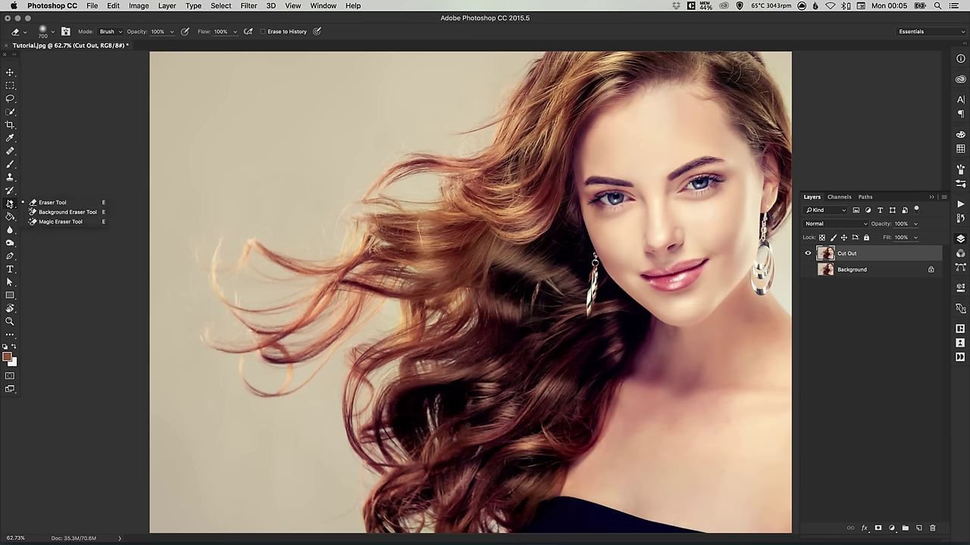
{"action": "left_click", "coordinate": [61, 212]}
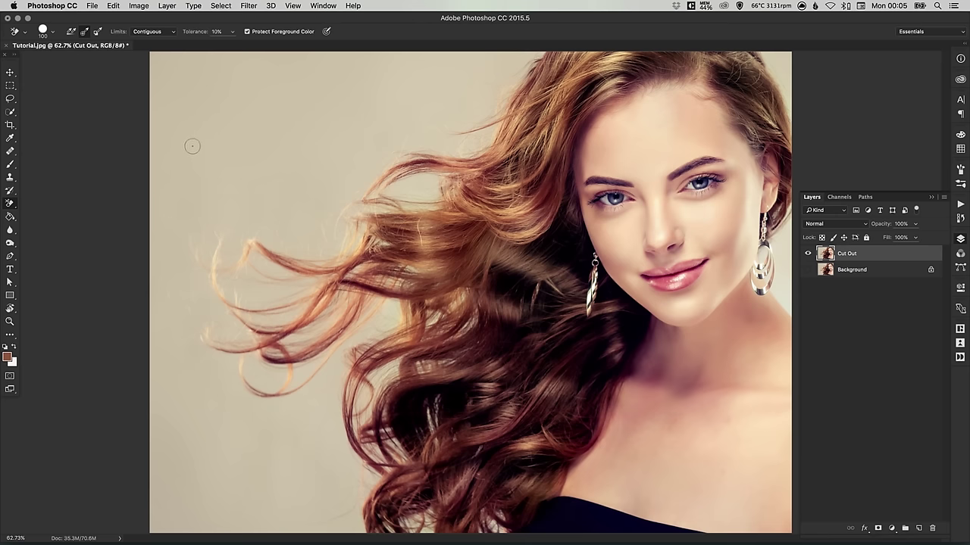
{"action": "left_click", "coordinate": [52, 32]}
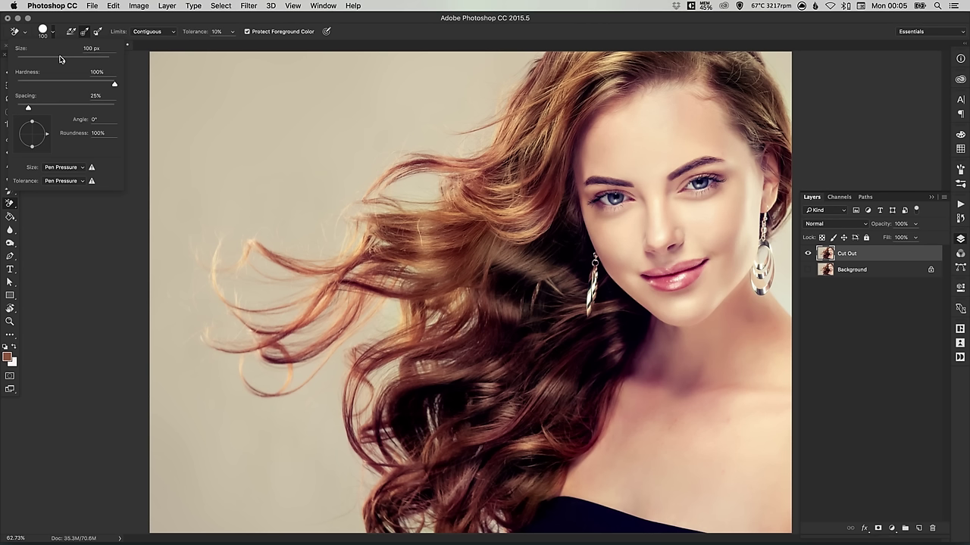
{"action": "mouse_move", "coordinate": [64, 61]}
{"action": "left_mouse_down"}
{"action": "mouse_move", "coordinate": [75, 61]}
{"action": "mouse_move", "coordinate": [62, 61]}
{"action": "left_mouse_up"}
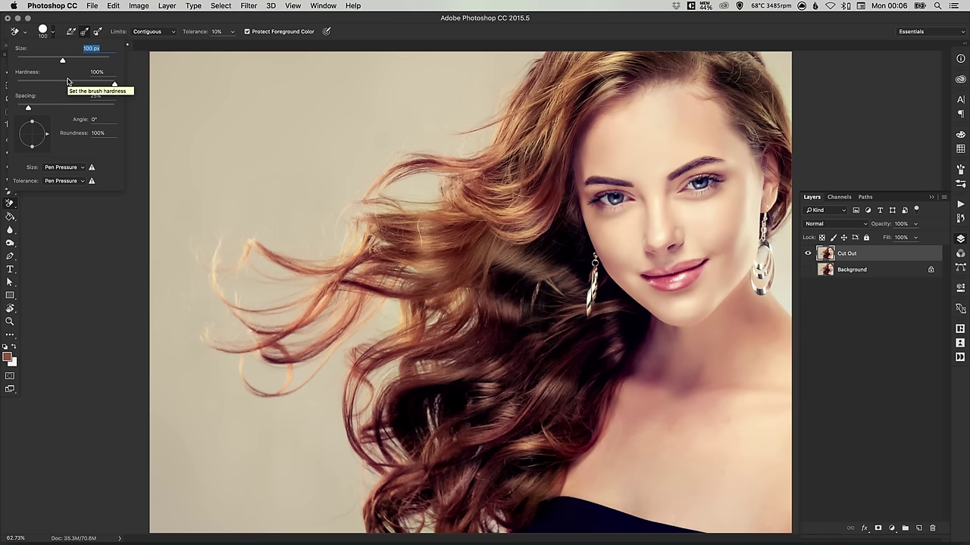
{"action": "left_click", "coordinate": [53, 33]}
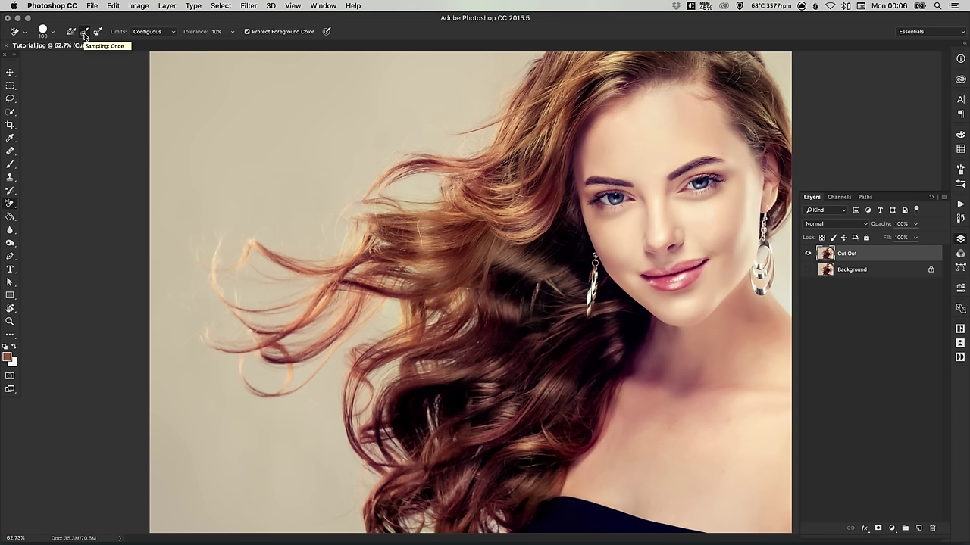
{"action": "left_click", "coordinate": [84, 33]}
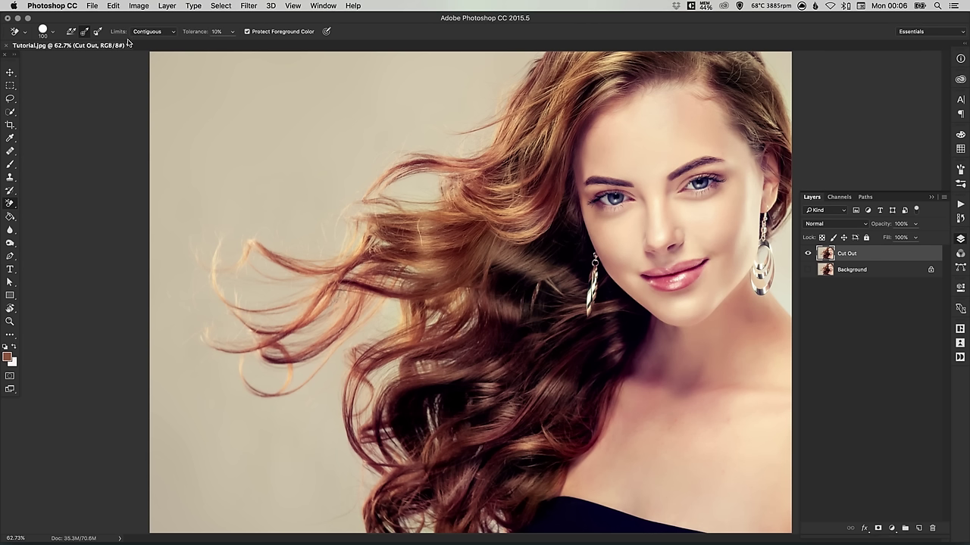
{"action": "left_click", "coordinate": [152, 31]}
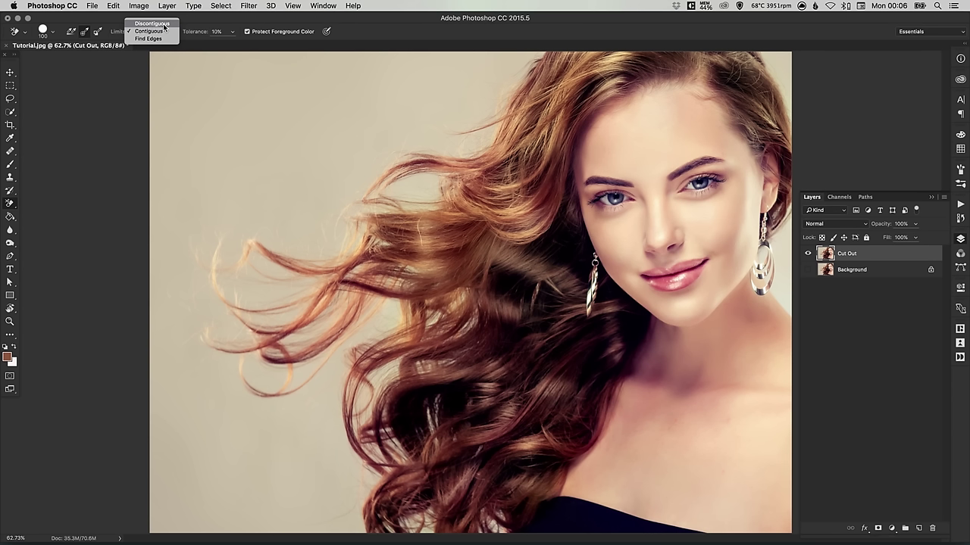
{"action": "left_click", "coordinate": [163, 23]}
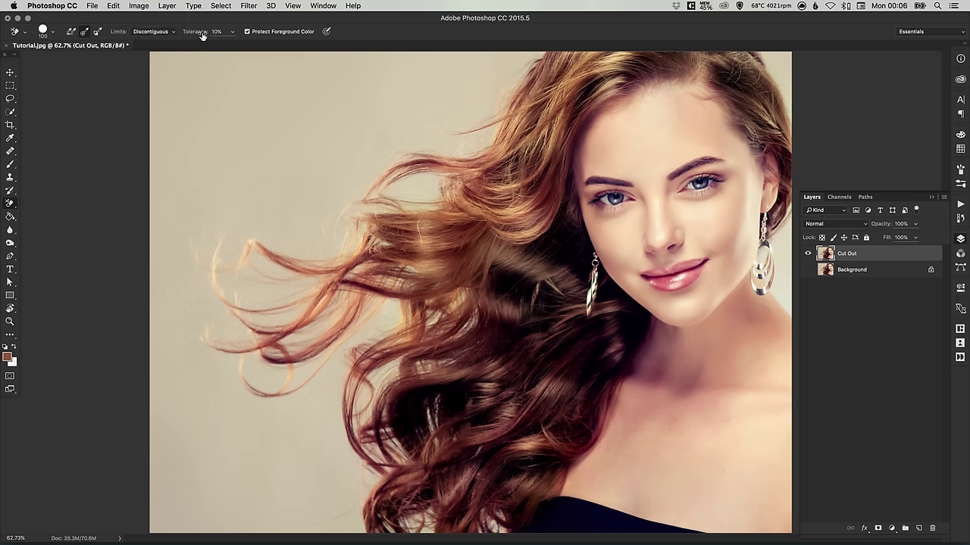
{"action": "left_click_drag", "start_coordinate": [203, 33], "coordinate": [209, 33]}
{"action": "key", "text": "bracketright"}
{"action": "key", "text": "bracketright"}
{"action": "key", "text": "bracketright"}
{"action": "key", "text": "bracketright"}
{"action": "key", "text": "bracketright"}
{"action": "key", "text": "bracketright"}
{"action": "key", "text": "bracketright"}
{"action": "key", "text": "bracketright"}
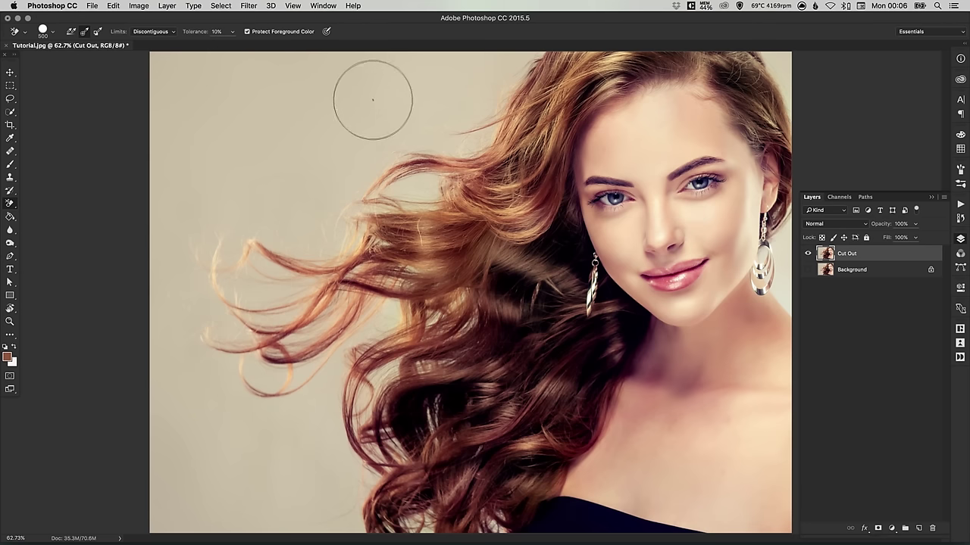
- Trial-erase the beige background beside the flowing hair and inspect the edge at 200%
{"action": "mouse_move", "coordinate": [374, 101]}
{"action": "left_mouse_down"}
{"action": "mouse_move", "coordinate": [409, 101]}
{"action": "mouse_move", "coordinate": [455, 79]}
{"action": "mouse_move", "coordinate": [477, 88]}
{"action": "mouse_move", "coordinate": [389, 162]}
{"action": "mouse_move", "coordinate": [408, 175]}
{"action": "mouse_move", "coordinate": [287, 363]}
{"action": "mouse_move", "coordinate": [257, 356]}
{"action": "mouse_move", "coordinate": [311, 375]}
{"action": "mouse_move", "coordinate": [349, 333]}
{"action": "left_mouse_up"}
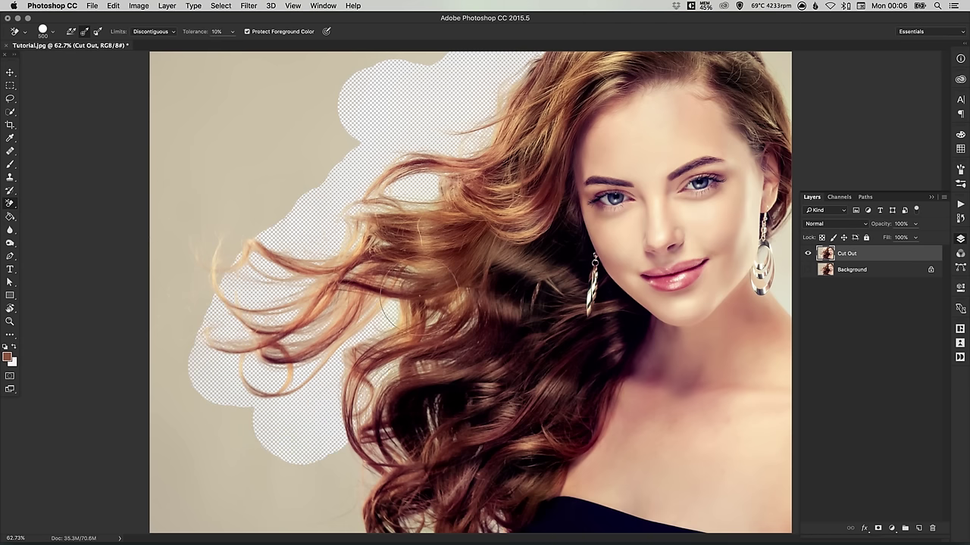
{"action": "key", "text": "z"}
{"action": "left_click", "coordinate": [334, 291]}
{"action": "left_click", "coordinate": [335, 291]}
{"action": "left_click", "coordinate": [319, 291]}
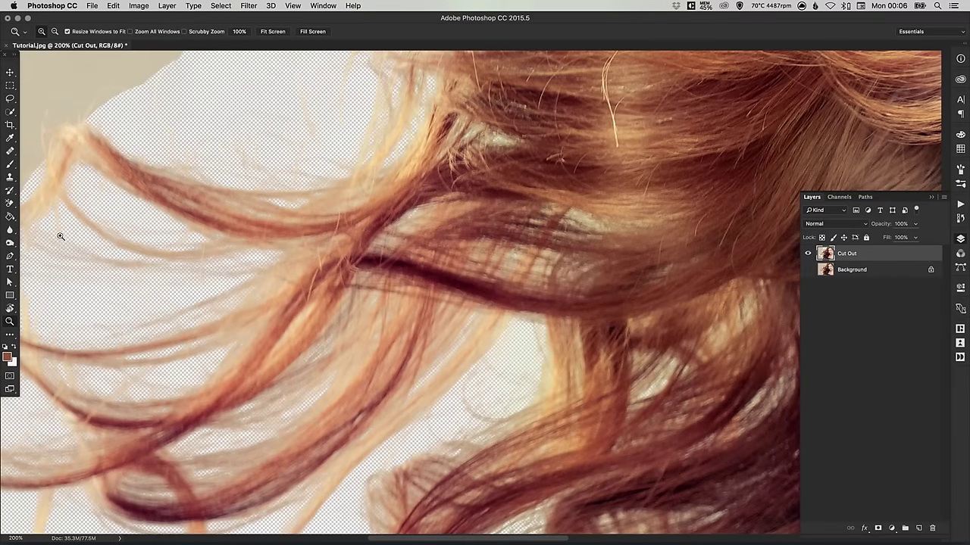
{"action": "left_click", "coordinate": [9, 203]}
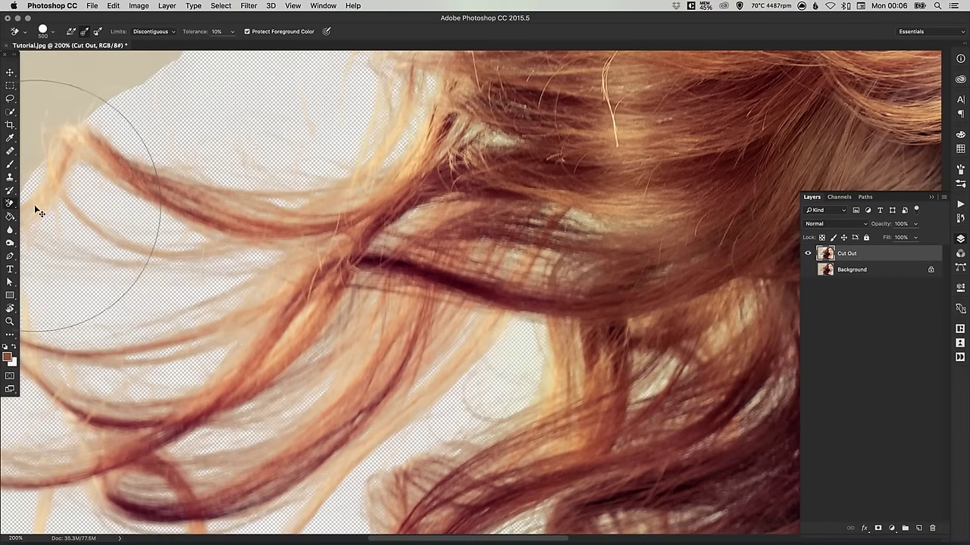
{"action": "key", "text": "super+minus"}
{"action": "key", "text": "super+minus"}
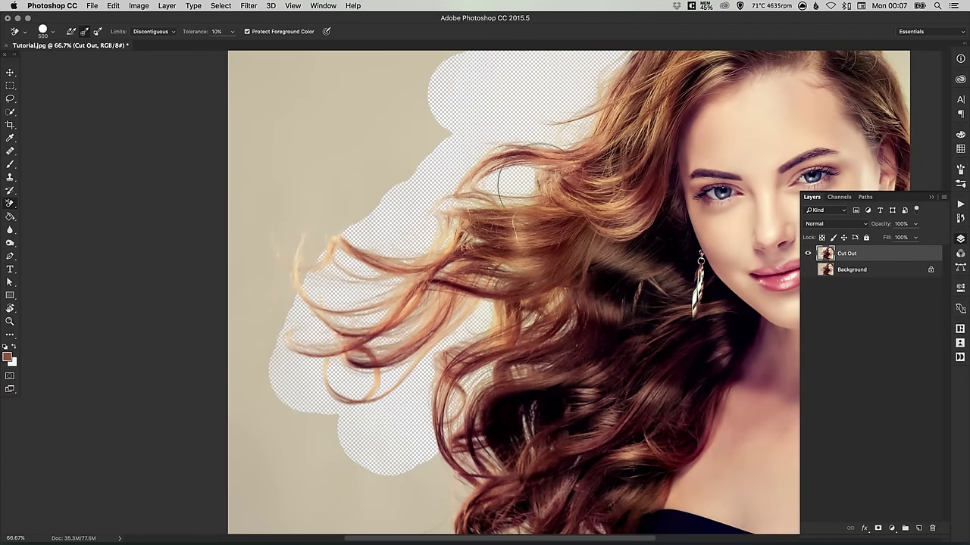
{"action": "left_click_drag", "start_coordinate": [548, 196], "coordinate": [395, 209]}
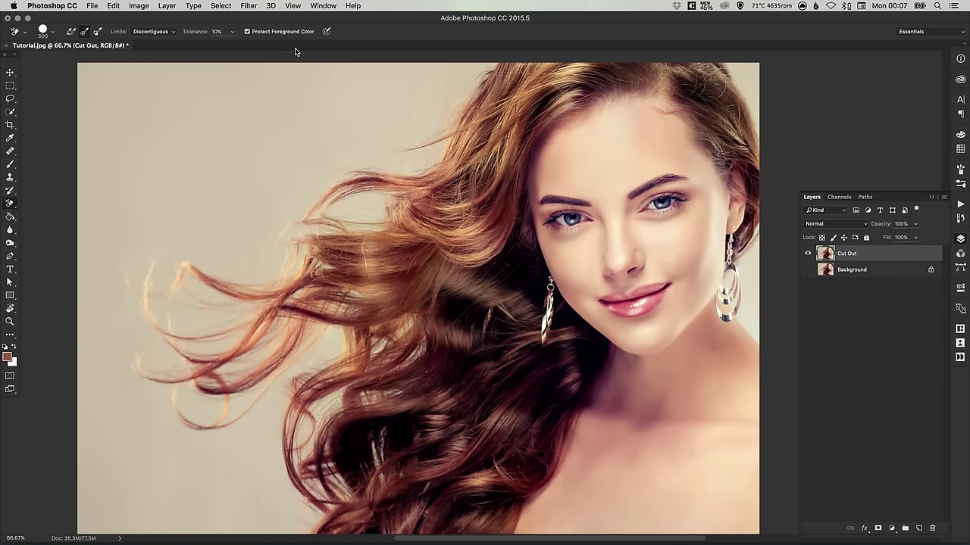
- Raise tolerance to 60%, erase the upper-left background, then undo the trial erase
{"action": "left_click", "coordinate": [225, 33]}
{"action": "type", "text": "6"}
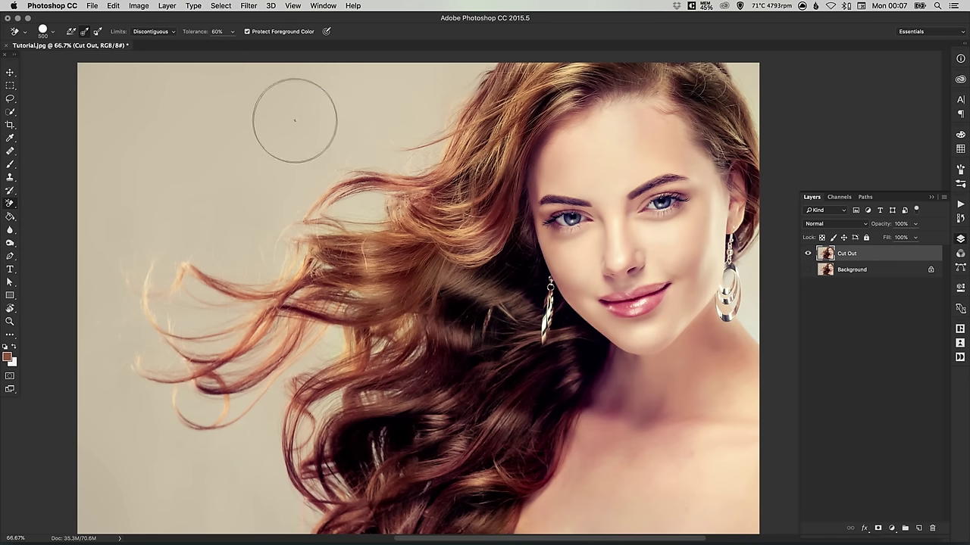
{"action": "mouse_move", "coordinate": [288, 123]}
{"action": "left_mouse_down"}
{"action": "mouse_move", "coordinate": [472, 83]}
{"action": "mouse_move", "coordinate": [408, 169]}
{"action": "mouse_move", "coordinate": [345, 228]}
{"action": "mouse_move", "coordinate": [431, 173]}
{"action": "mouse_move", "coordinate": [318, 325]}
{"action": "mouse_move", "coordinate": [288, 526]}
{"action": "left_mouse_up"}
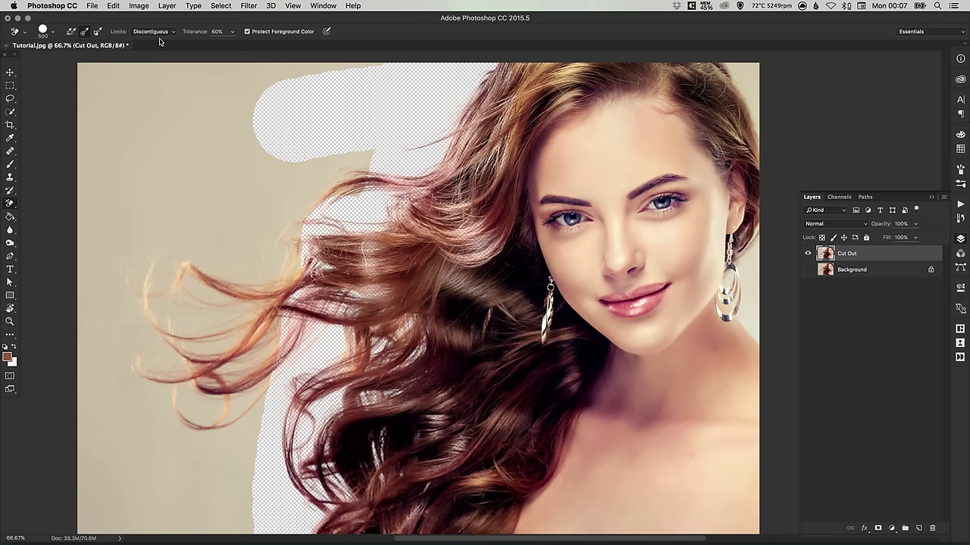
{"action": "key", "text": "super+alt+z"}
{"action": "key", "text": "super+alt+z"}
{"action": "key", "text": "super+alt+z"}
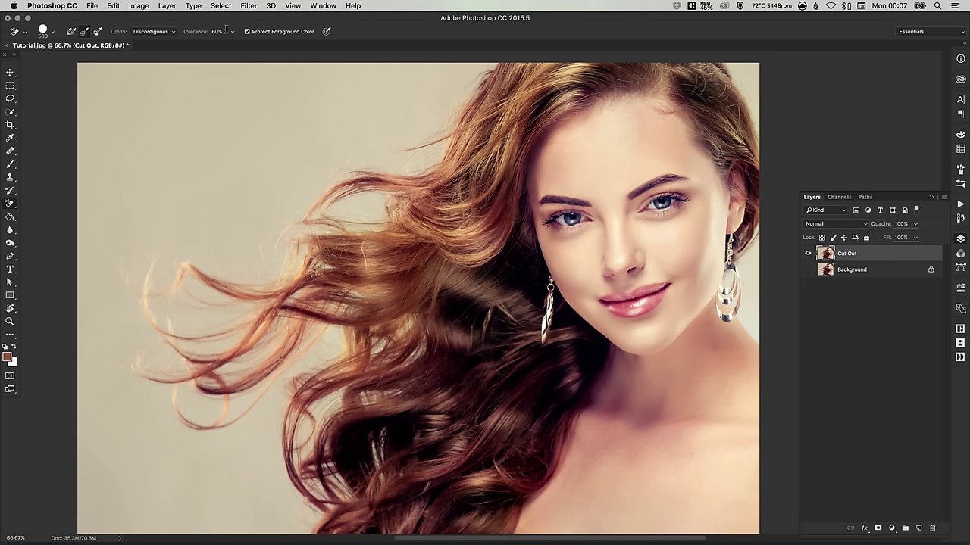
- Lower the Background Eraser tolerance to 30%
{"action": "left_click", "coordinate": [225, 31]}
{"action": "type", "text": "30"}
{"action": "key", "text": "Return"}
- Sample the hair brown #904d32 from the photo as the foreground colour
{"action": "left_click", "coordinate": [8, 357]}
{"action": "left_click_drag", "start_coordinate": [490, 120], "coordinate": [554, 112]}
{"action": "left_click_drag", "start_coordinate": [424, 214], "coordinate": [404, 243]}
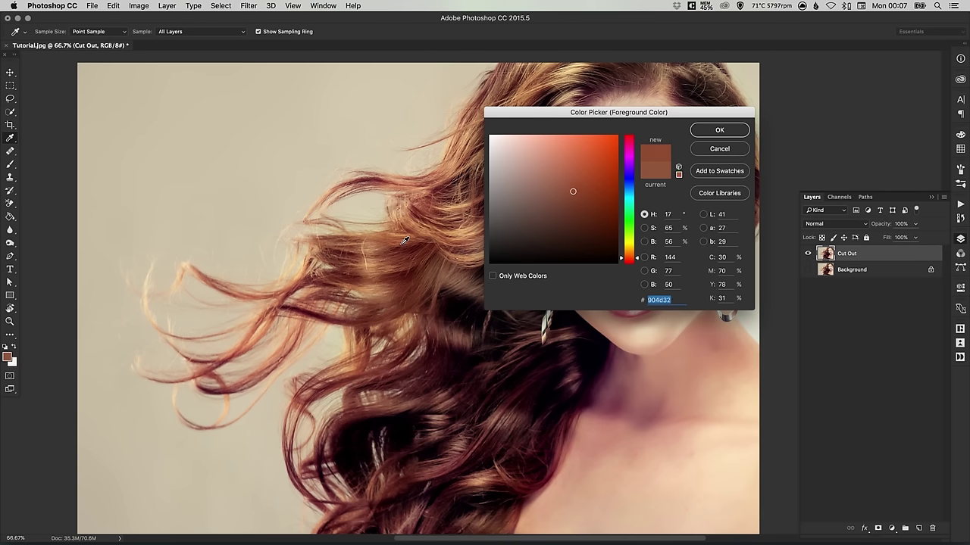
{"action": "left_click", "coordinate": [720, 130]}
{"action": "key", "text": "e"}
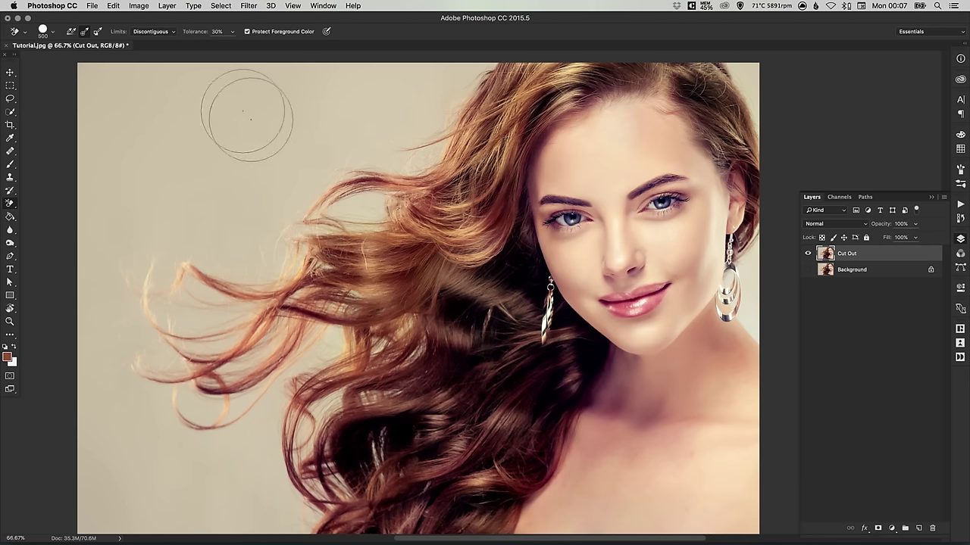
- Soften the eraser brush to 50% hardness and undo the first hard-edged erased patch
{"action": "left_click", "coordinate": [280, 115]}
{"action": "mouse_move", "coordinate": [279, 116]}
{"action": "left_mouse_down"}
{"action": "mouse_move", "coordinate": [346, 93]}
{"action": "mouse_move", "coordinate": [221, 153]}
{"action": "mouse_move", "coordinate": [210, 121]}
{"action": "mouse_move", "coordinate": [253, 82]}
{"action": "mouse_move", "coordinate": [293, 76]}
{"action": "left_mouse_up"}
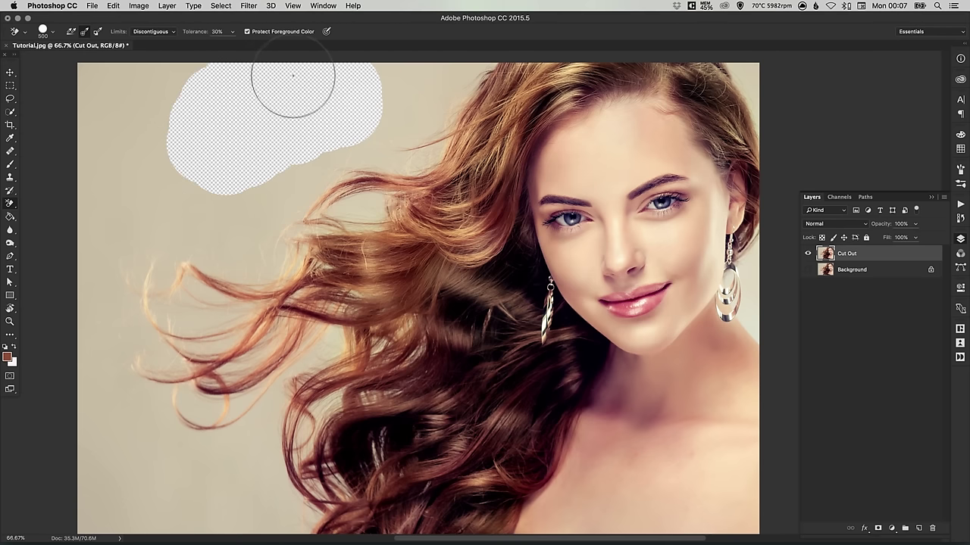
{"action": "left_click", "coordinate": [50, 31]}
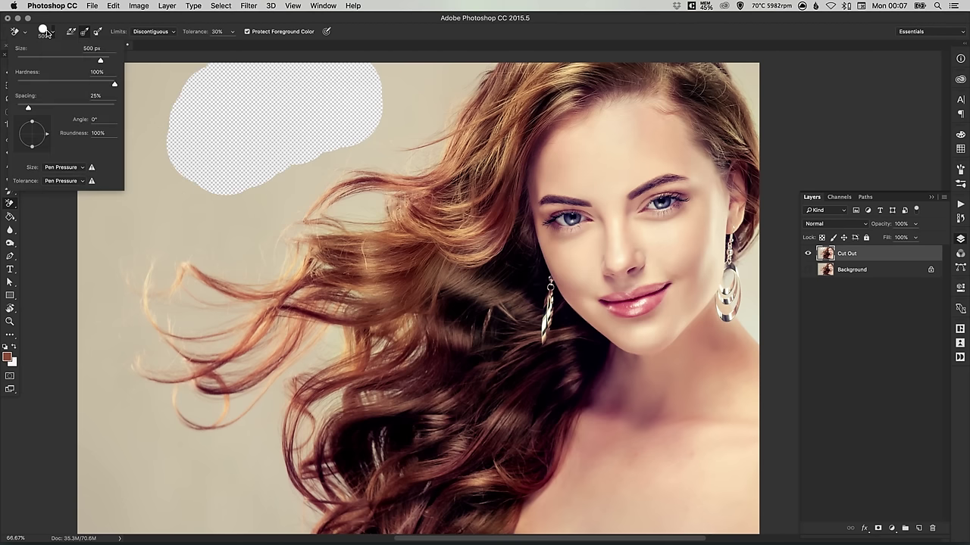
{"action": "left_click", "coordinate": [67, 81]}
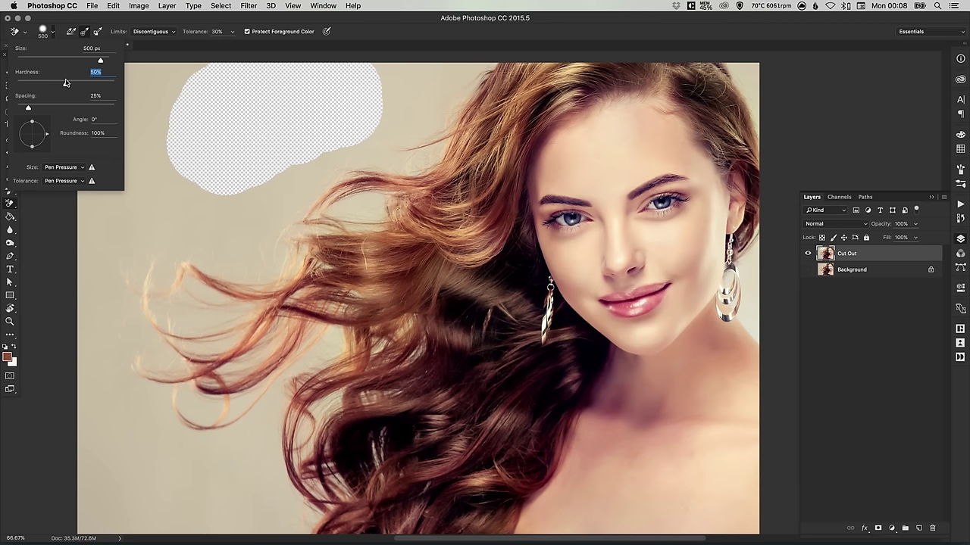
{"action": "key", "text": "super+z"}
- Erase the beige background around the flowing hair, top right, and beside the right earring
{"action": "left_click", "coordinate": [217, 134]}
{"action": "mouse_move", "coordinate": [217, 134]}
{"action": "left_mouse_down"}
{"action": "mouse_move", "coordinate": [241, 128]}
{"action": "mouse_move", "coordinate": [238, 97]}
{"action": "mouse_move", "coordinate": [237, 127]}
{"action": "mouse_move", "coordinate": [274, 98]}
{"action": "mouse_move", "coordinate": [250, 101]}
{"action": "mouse_move", "coordinate": [236, 126]}
{"action": "mouse_move", "coordinate": [252, 125]}
{"action": "mouse_move", "coordinate": [307, 79]}
{"action": "mouse_move", "coordinate": [482, 67]}
{"action": "mouse_move", "coordinate": [416, 168]}
{"action": "mouse_move", "coordinate": [392, 158]}
{"action": "mouse_move", "coordinate": [381, 124]}
{"action": "mouse_move", "coordinate": [322, 148]}
{"action": "mouse_move", "coordinate": [326, 112]}
{"action": "mouse_move", "coordinate": [396, 165]}
{"action": "mouse_move", "coordinate": [373, 197]}
{"action": "mouse_move", "coordinate": [386, 196]}
{"action": "mouse_move", "coordinate": [311, 207]}
{"action": "mouse_move", "coordinate": [226, 157]}
{"action": "mouse_move", "coordinate": [184, 43]}
{"action": "mouse_move", "coordinate": [201, 51]}
{"action": "mouse_move", "coordinate": [77, 73]}
{"action": "mouse_move", "coordinate": [56, 106]}
{"action": "mouse_move", "coordinate": [68, 142]}
{"action": "mouse_move", "coordinate": [227, 258]}
{"action": "mouse_move", "coordinate": [244, 295]}
{"action": "mouse_move", "coordinate": [270, 299]}
{"action": "mouse_move", "coordinate": [298, 267]}
{"action": "mouse_move", "coordinate": [319, 333]}
{"action": "mouse_move", "coordinate": [341, 338]}
{"action": "mouse_move", "coordinate": [277, 288]}
{"action": "mouse_move", "coordinate": [178, 300]}
{"action": "mouse_move", "coordinate": [154, 312]}
{"action": "mouse_move", "coordinate": [149, 376]}
{"action": "mouse_move", "coordinate": [201, 398]}
{"action": "mouse_move", "coordinate": [128, 256]}
{"action": "mouse_move", "coordinate": [303, 114]}
{"action": "mouse_move", "coordinate": [212, 162]}
{"action": "mouse_move", "coordinate": [186, 324]}
{"action": "mouse_move", "coordinate": [50, 282]}
{"action": "mouse_move", "coordinate": [83, 328]}
{"action": "mouse_move", "coordinate": [89, 265]}
{"action": "mouse_move", "coordinate": [98, 373]}
{"action": "mouse_move", "coordinate": [80, 444]}
{"action": "mouse_move", "coordinate": [165, 464]}
{"action": "mouse_move", "coordinate": [180, 494]}
{"action": "mouse_move", "coordinate": [250, 506]}
{"action": "mouse_move", "coordinate": [295, 424]}
{"action": "mouse_move", "coordinate": [311, 371]}
{"action": "mouse_move", "coordinate": [356, 462]}
{"action": "mouse_move", "coordinate": [383, 435]}
{"action": "mouse_move", "coordinate": [345, 349]}
{"action": "mouse_move", "coordinate": [326, 250]}
{"action": "mouse_move", "coordinate": [313, 378]}
{"action": "left_mouse_up"}
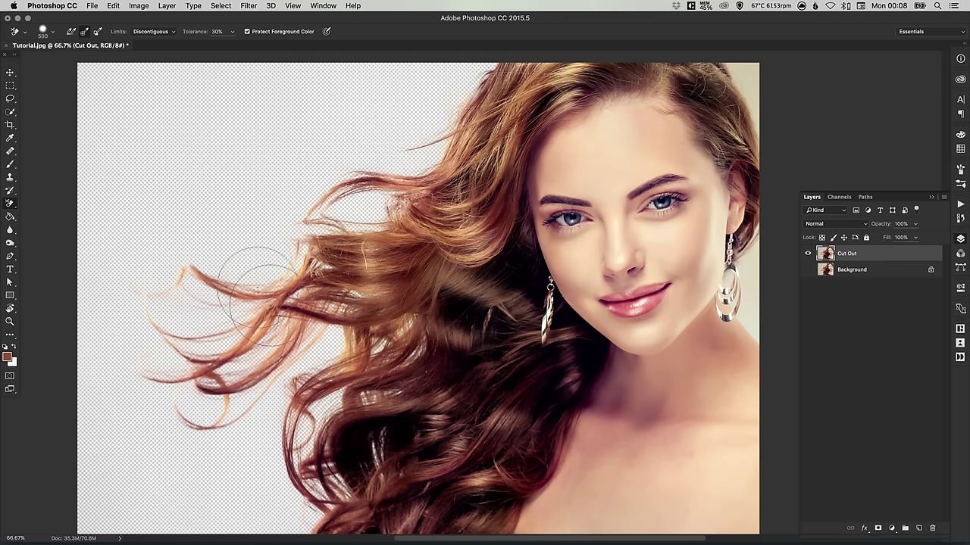
{"action": "mouse_move", "coordinate": [693, 53]}
{"action": "left_mouse_down"}
{"action": "mouse_move", "coordinate": [746, 102]}
{"action": "mouse_move", "coordinate": [770, 88]}
{"action": "left_mouse_up"}
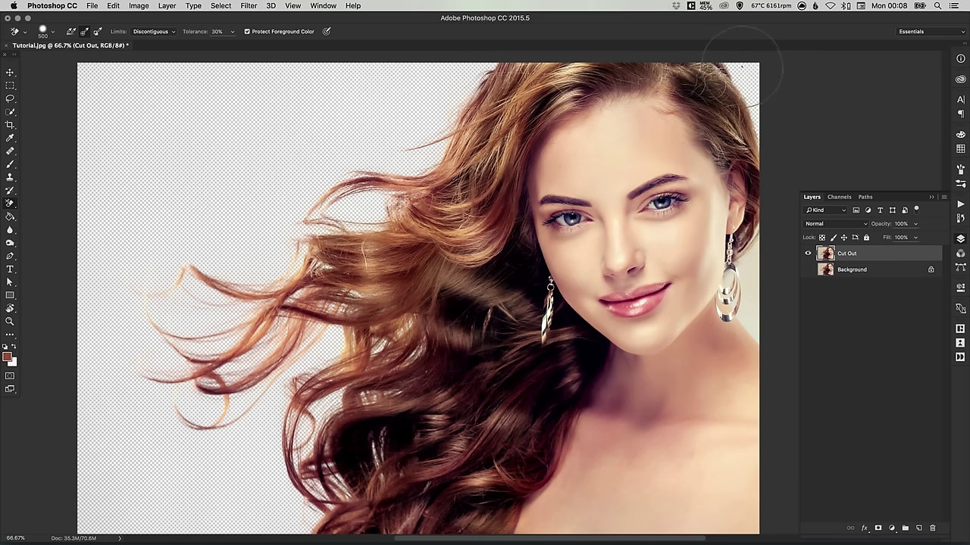
{"action": "mouse_move", "coordinate": [756, 276]}
{"action": "left_mouse_down"}
{"action": "mouse_move", "coordinate": [733, 303]}
{"action": "mouse_move", "coordinate": [718, 292]}
{"action": "mouse_move", "coordinate": [734, 300]}
{"action": "left_mouse_up"}
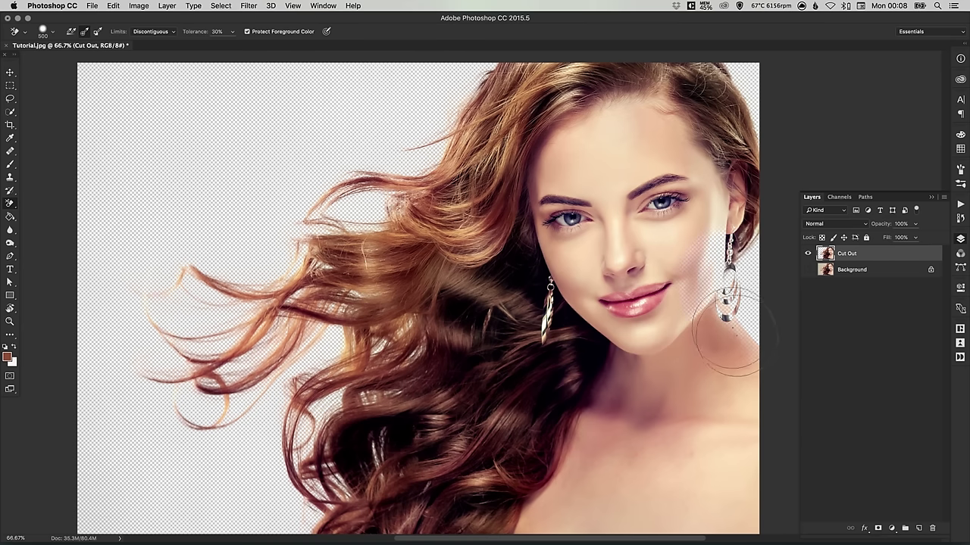
- Zoom to 200% on the right earring and undo the erasing around the earring and cheek
{"action": "key", "text": "z"}
{"action": "left_click", "coordinate": [748, 271]}
{"action": "left_click_drag", "start_coordinate": [634, 249], "coordinate": [581, 237]}
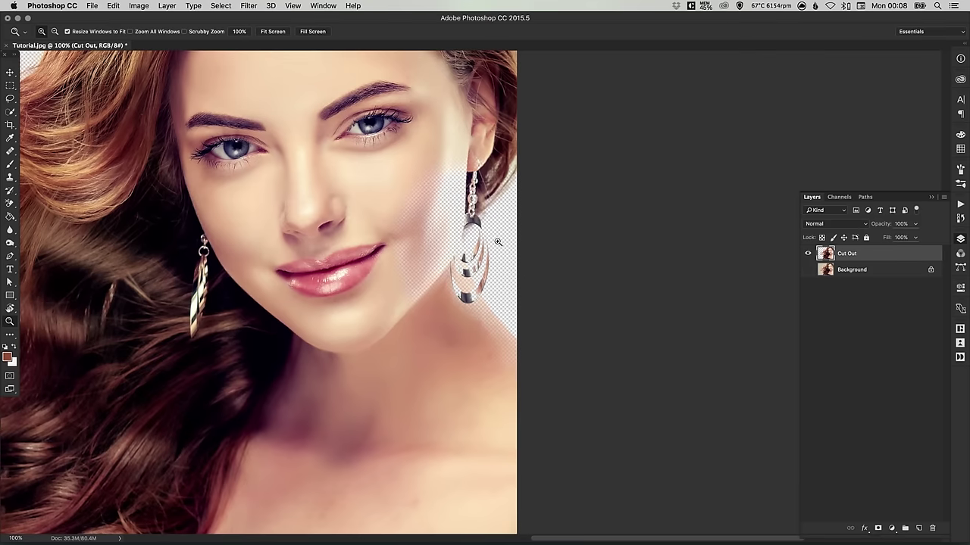
{"action": "left_click", "coordinate": [481, 237]}
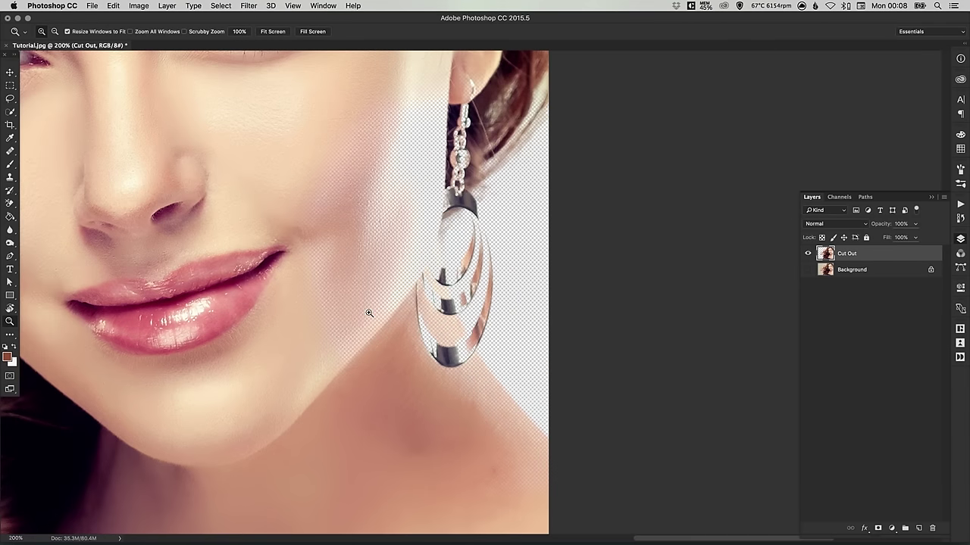
{"action": "key", "text": "super+z"}
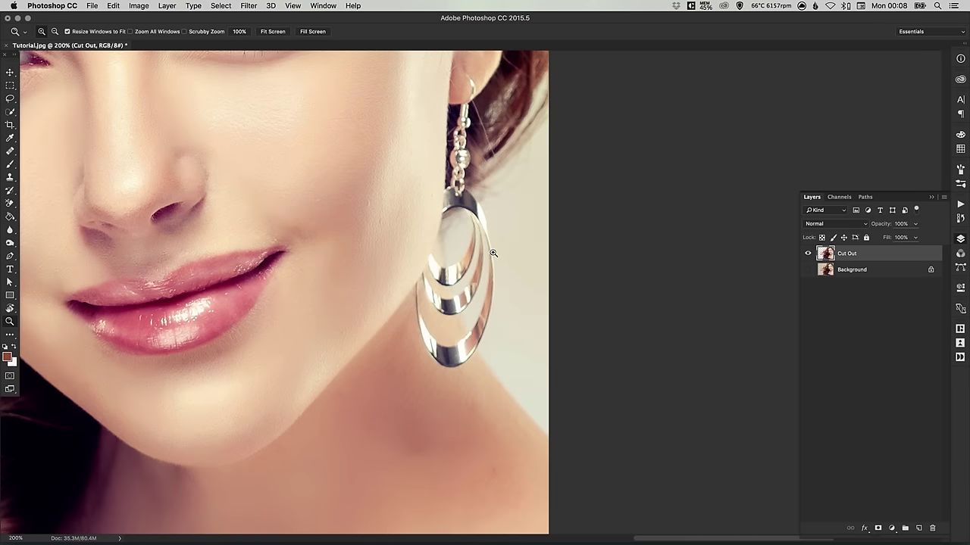
{"action": "scroll", "coordinate": [493, 253], "scroll_direction": "left", "scroll_amount": 2}
{"action": "key", "text": "e"}
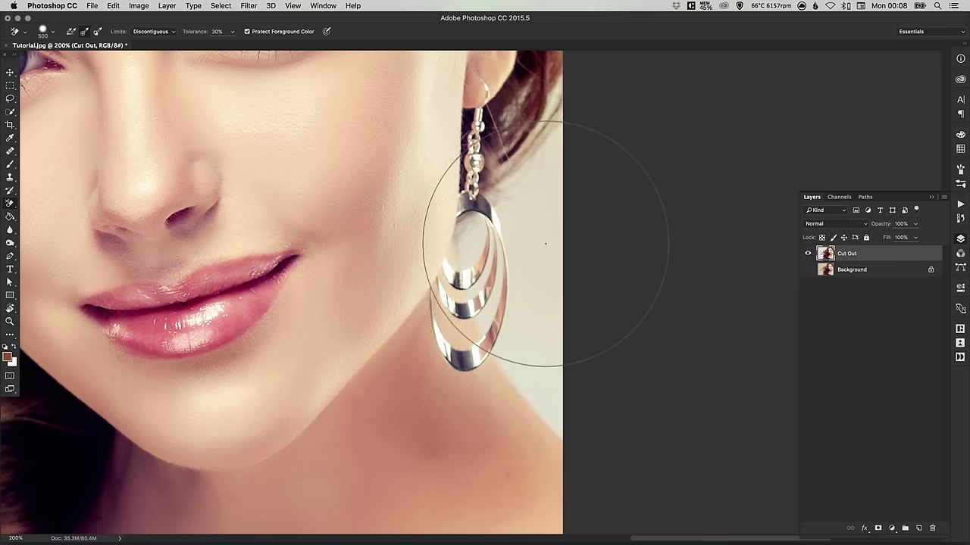
- With the Eraser Tool at 60 px, erase the background beside the neck and earring
{"action": "right_click", "coordinate": [13, 206]}
{"action": "left_click", "coordinate": [53, 202]}
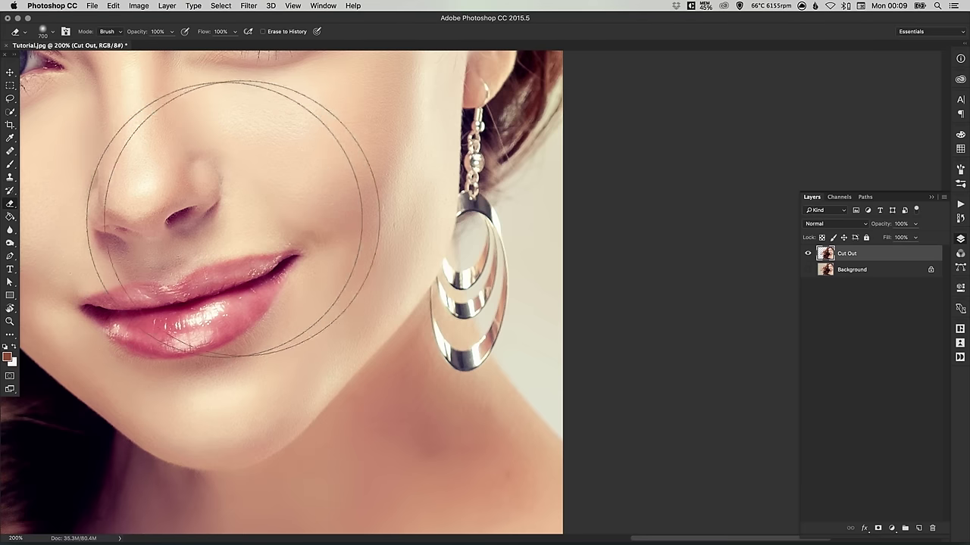
{"action": "key", "text": "bracketleft"}
{"action": "key", "text": "bracketleft"}
{"action": "key", "text": "bracketleft"}
{"action": "key", "text": "bracketleft"}
{"action": "key", "text": "bracketleft"}
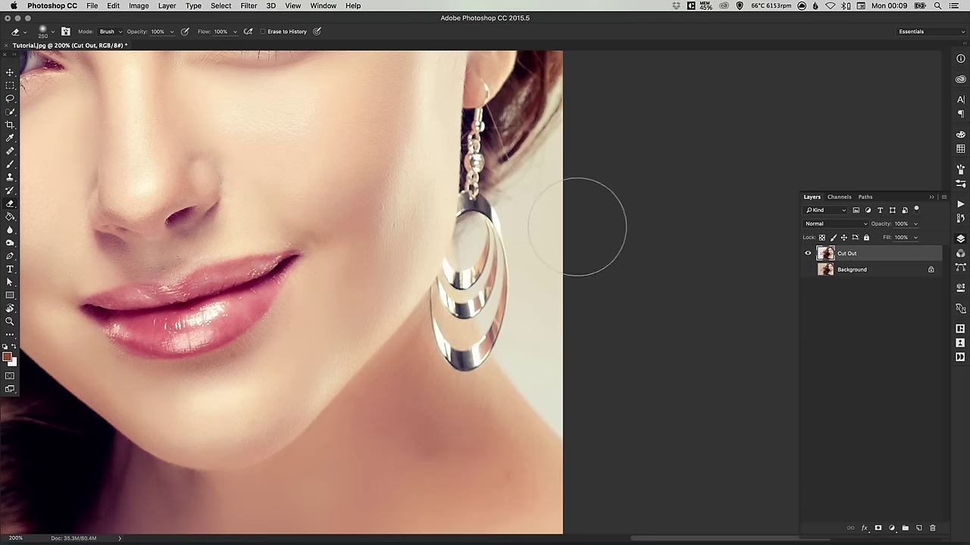
{"action": "key", "text": "bracketleft"}
{"action": "key", "text": "bracketleft"}
{"action": "key", "text": "bracketleft"}
{"action": "key", "text": "bracketleft"}
{"action": "key", "text": "bracketleft"}
{"action": "key", "text": "bracketleft"}
{"action": "key", "text": "bracketleft"}
{"action": "key", "text": "bracketleft"}
{"action": "key", "text": "bracketleft"}
{"action": "mouse_move", "coordinate": [535, 216]}
{"action": "left_mouse_down"}
{"action": "mouse_move", "coordinate": [567, 144]}
{"action": "mouse_move", "coordinate": [544, 166]}
{"action": "mouse_move", "coordinate": [568, 144]}
{"action": "mouse_move", "coordinate": [543, 184]}
{"action": "mouse_move", "coordinate": [513, 199]}
{"action": "mouse_move", "coordinate": [519, 185]}
{"action": "mouse_move", "coordinate": [509, 208]}
{"action": "mouse_move", "coordinate": [498, 200]}
{"action": "mouse_move", "coordinate": [522, 213]}
{"action": "mouse_move", "coordinate": [535, 199]}
{"action": "mouse_move", "coordinate": [523, 176]}
{"action": "mouse_move", "coordinate": [560, 213]}
{"action": "mouse_move", "coordinate": [553, 284]}
{"action": "mouse_move", "coordinate": [545, 227]}
{"action": "mouse_move", "coordinate": [540, 254]}
{"action": "left_mouse_up"}
{"action": "key", "text": "bracketleft"}
{"action": "key", "text": "bracketleft"}
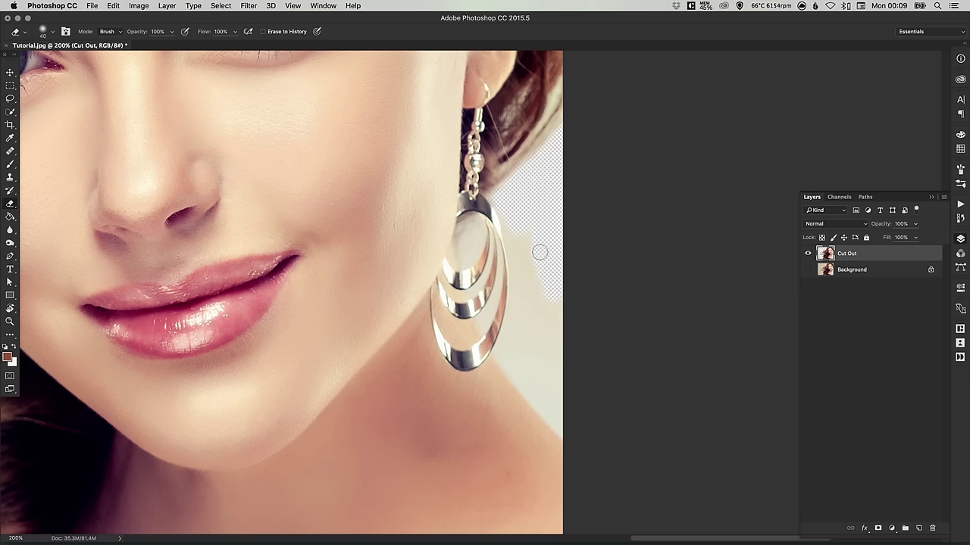
{"action": "mouse_move", "coordinate": [540, 267]}
{"action": "left_mouse_down"}
{"action": "mouse_move", "coordinate": [546, 286]}
{"action": "mouse_move", "coordinate": [555, 282]}
{"action": "mouse_move", "coordinate": [554, 255]}
{"action": "mouse_move", "coordinate": [511, 226]}
{"action": "left_mouse_up"}
- At 40 px, erase the background strip right of the earring and along the lower neck
{"action": "key", "text": "bracketleft"}
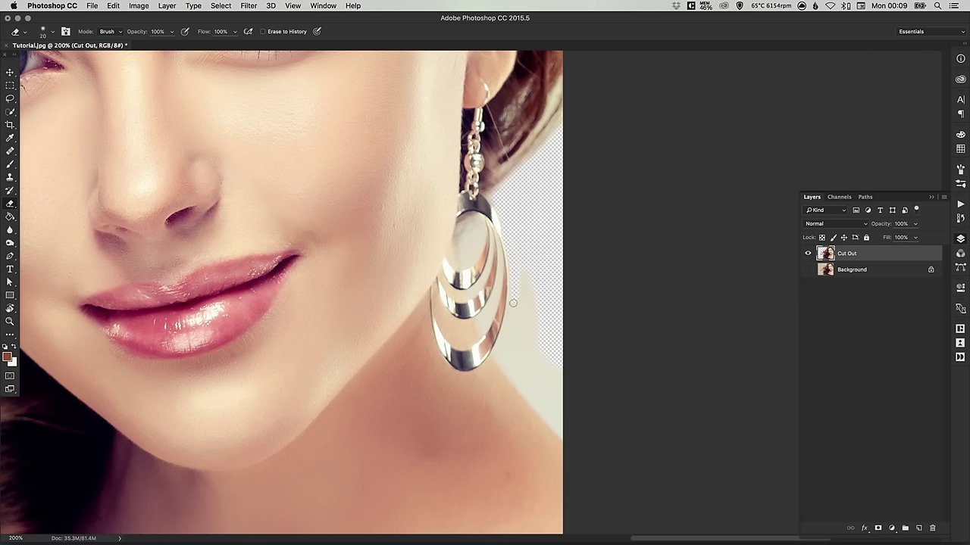
{"action": "key", "text": "bracketright"}
{"action": "key", "text": "bracketright"}
{"action": "key", "text": "bracketright"}
{"action": "key", "text": "bracketright"}
{"action": "key", "text": "bracketright"}
{"action": "key", "text": "bracketright"}
{"action": "key", "text": "bracketright"}
{"action": "key", "text": "bracketright"}
{"action": "key", "text": "bracketright"}
{"action": "key", "text": "bracketright"}
{"action": "key", "text": "bracketright"}
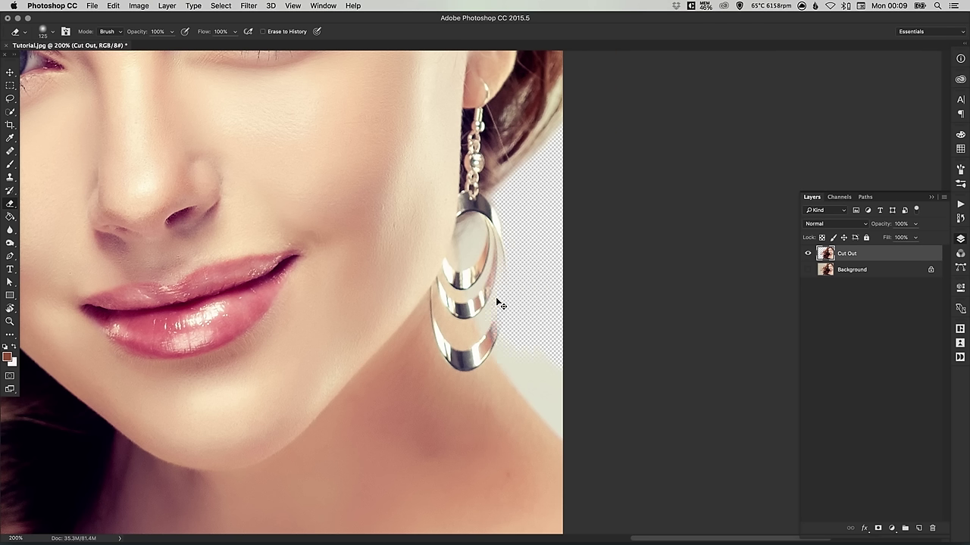
{"action": "key", "text": "bracketleft"}
{"action": "key", "text": "bracketleft"}
{"action": "key", "text": "bracketleft"}
{"action": "key", "text": "bracketleft"}
{"action": "key", "text": "bracketleft"}
{"action": "key", "text": "bracketleft"}
{"action": "key", "text": "bracketleft"}
{"action": "key", "text": "bracketleft"}
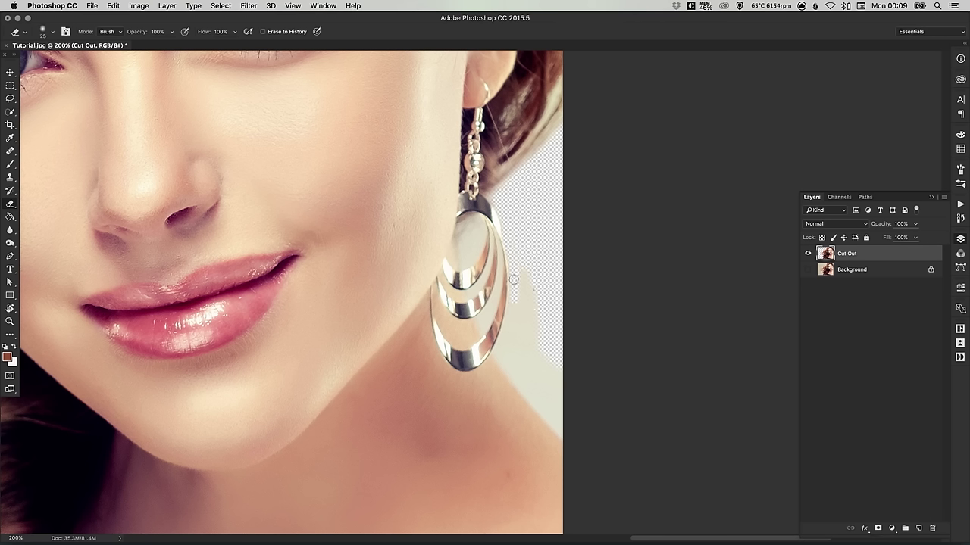
{"action": "left_click_drag", "start_coordinate": [512, 317], "coordinate": [520, 273]}
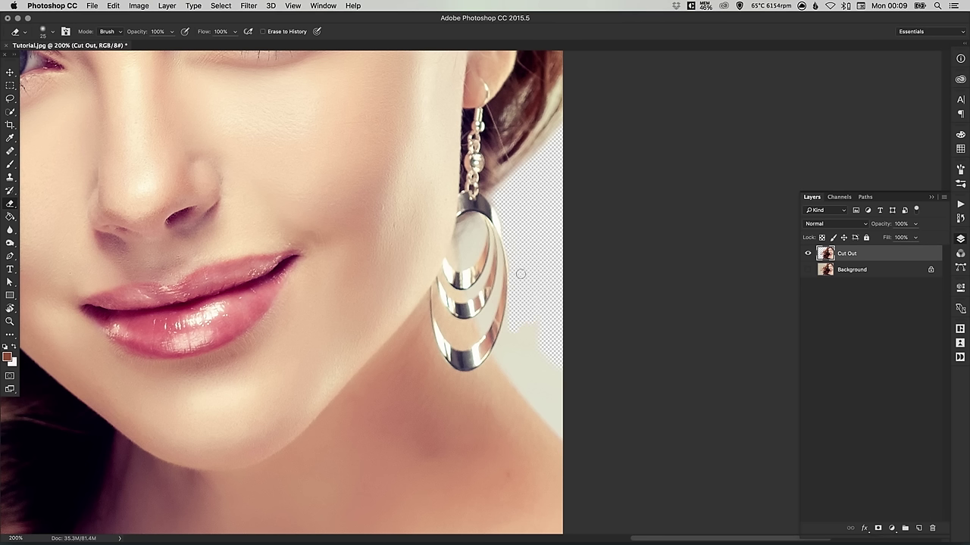
{"action": "scroll", "coordinate": [522, 277], "scroll_direction": "up", "scroll_amount": 3}
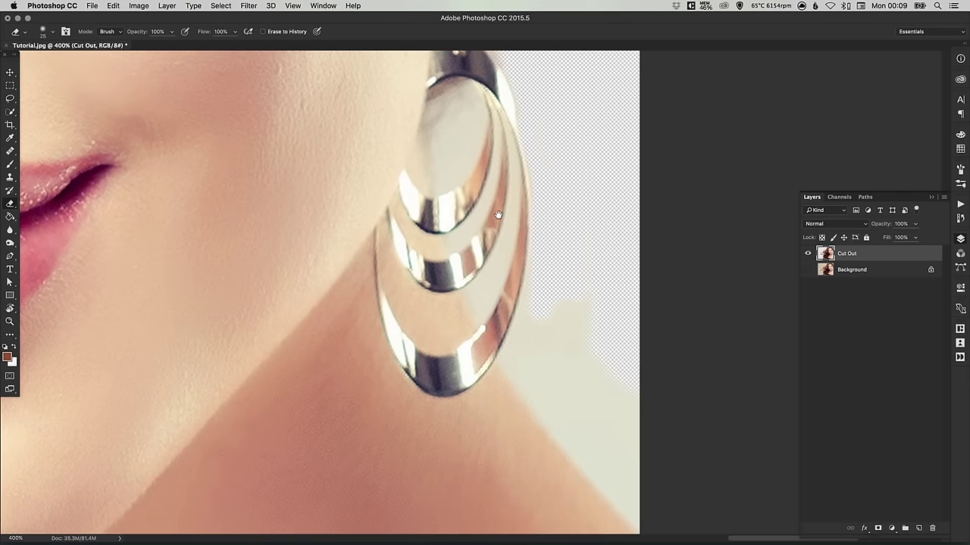
{"action": "mouse_move", "coordinate": [529, 293]}
{"action": "left_mouse_down"}
{"action": "mouse_move", "coordinate": [542, 213]}
{"action": "mouse_move", "coordinate": [518, 333]}
{"action": "mouse_move", "coordinate": [538, 324]}
{"action": "mouse_move", "coordinate": [587, 328]}
{"action": "mouse_move", "coordinate": [577, 381]}
{"action": "mouse_move", "coordinate": [556, 341]}
{"action": "mouse_move", "coordinate": [564, 363]}
{"action": "mouse_move", "coordinate": [576, 378]}
{"action": "mouse_move", "coordinate": [606, 373]}
{"action": "mouse_move", "coordinate": [607, 400]}
{"action": "mouse_move", "coordinate": [630, 409]}
{"action": "left_mouse_up"}
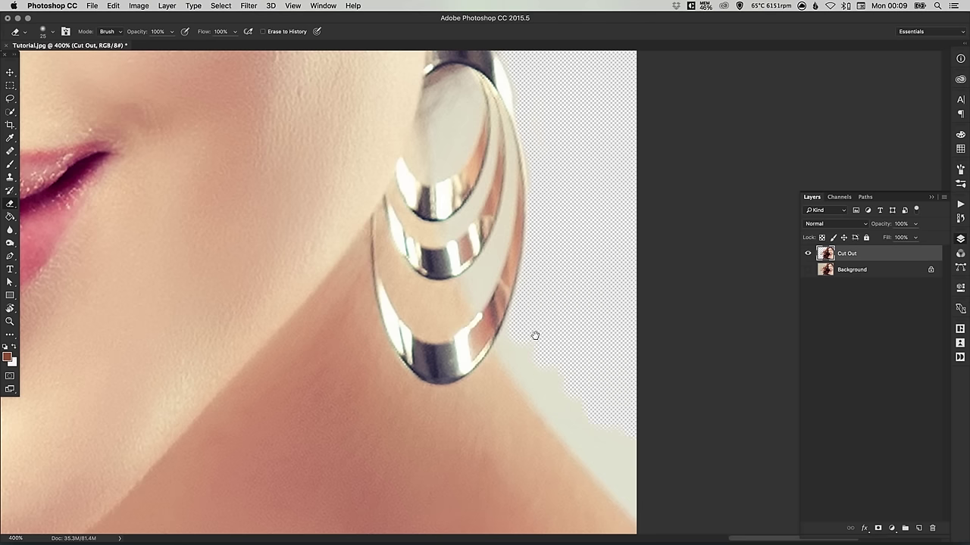
{"action": "left_click_drag", "start_coordinate": [534, 335], "coordinate": [474, 268]}
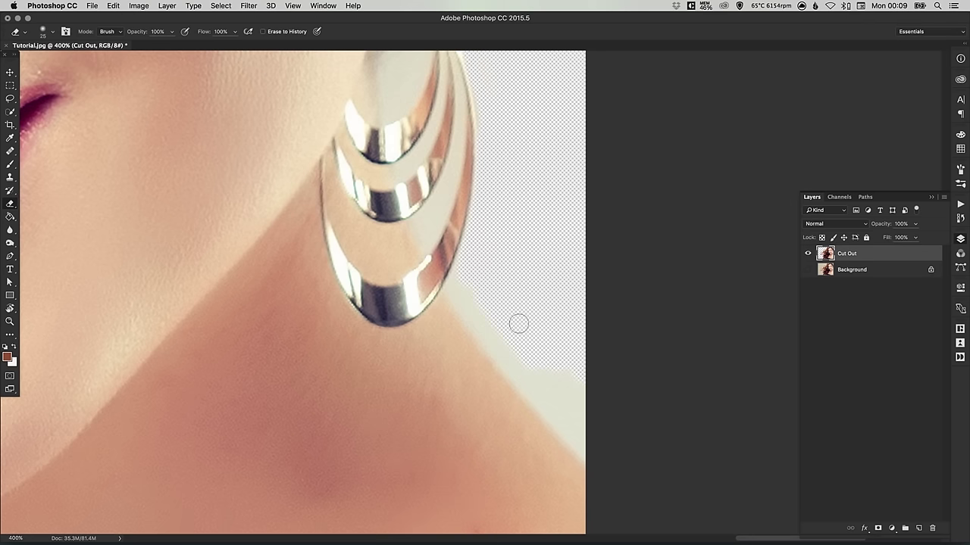
{"action": "left_click_drag", "start_coordinate": [541, 364], "coordinate": [544, 342]}
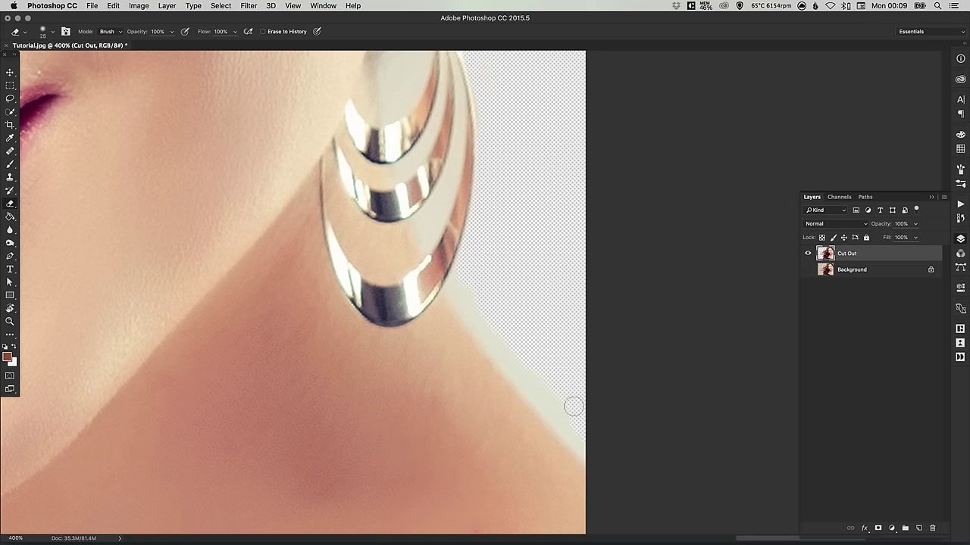
- Undo two slipped erasures, then re-erase the neck edge and the patch below the earring
{"action": "left_click_drag", "start_coordinate": [438, 137], "coordinate": [454, 160]}
{"action": "key", "text": "alt+super+z"}
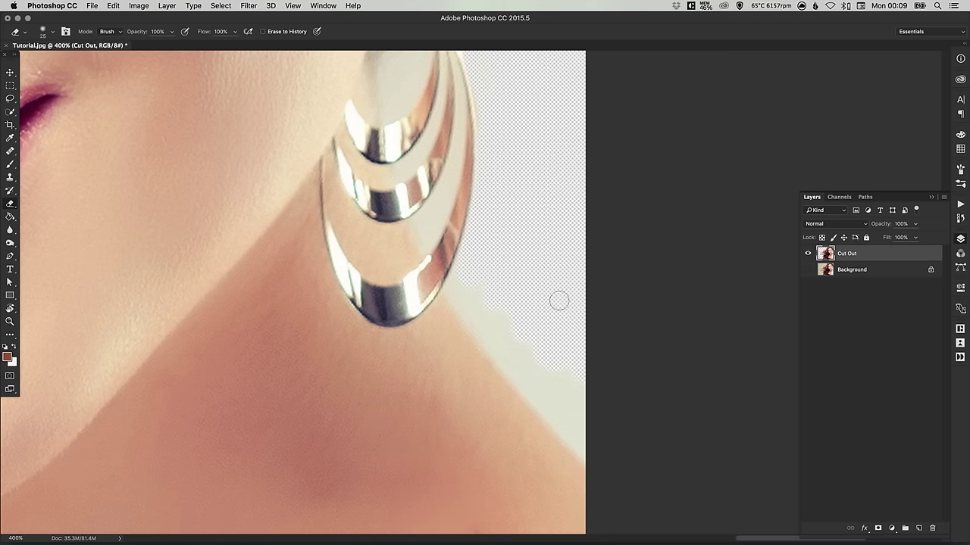
{"action": "key", "text": "alt+super+z"}
{"action": "mouse_move", "coordinate": [577, 403]}
{"action": "left_mouse_down"}
{"action": "mouse_move", "coordinate": [569, 402]}
{"action": "mouse_move", "coordinate": [576, 422]}
{"action": "mouse_move", "coordinate": [502, 357]}
{"action": "mouse_move", "coordinate": [528, 383]}
{"action": "left_mouse_up"}
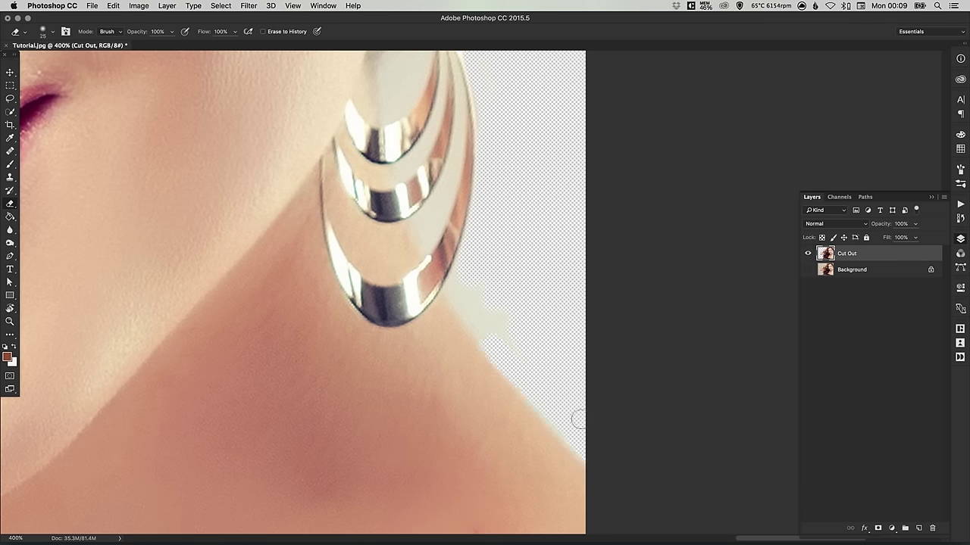
{"action": "mouse_move", "coordinate": [474, 314]}
{"action": "left_mouse_down"}
{"action": "mouse_move", "coordinate": [454, 289]}
{"action": "mouse_move", "coordinate": [464, 267]}
{"action": "mouse_move", "coordinate": [473, 266]}
{"action": "mouse_move", "coordinate": [473, 313]}
{"action": "mouse_move", "coordinate": [501, 346]}
{"action": "left_mouse_up"}
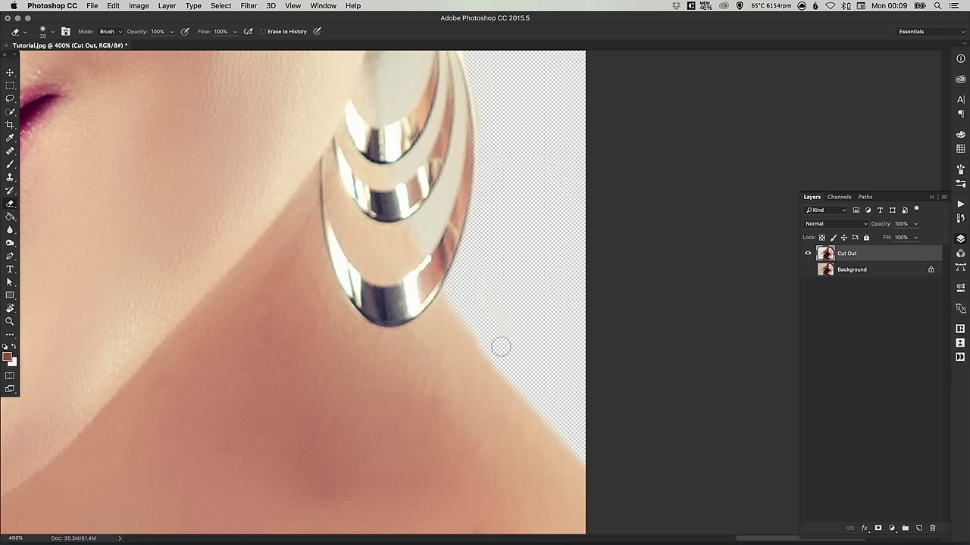
{"action": "left_click_drag", "start_coordinate": [516, 222], "coordinate": [576, 459]}
- Erase the earring's inner disc and the gaps between its rings with a 10–20 px brush
{"action": "key", "text": "bracketleft"}
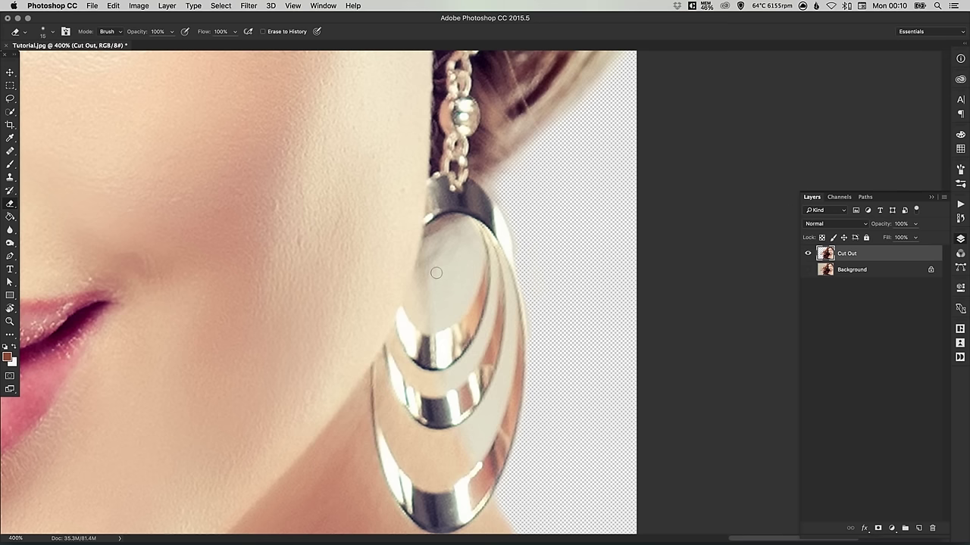
{"action": "mouse_move", "coordinate": [436, 273]}
{"action": "left_mouse_down"}
{"action": "mouse_move", "coordinate": [452, 241]}
{"action": "mouse_move", "coordinate": [438, 285]}
{"action": "mouse_move", "coordinate": [442, 325]}
{"action": "mouse_move", "coordinate": [465, 301]}
{"action": "mouse_move", "coordinate": [475, 270]}
{"action": "mouse_move", "coordinate": [468, 229]}
{"action": "mouse_move", "coordinate": [451, 242]}
{"action": "mouse_move", "coordinate": [461, 242]}
{"action": "mouse_move", "coordinate": [450, 300]}
{"action": "left_mouse_up"}
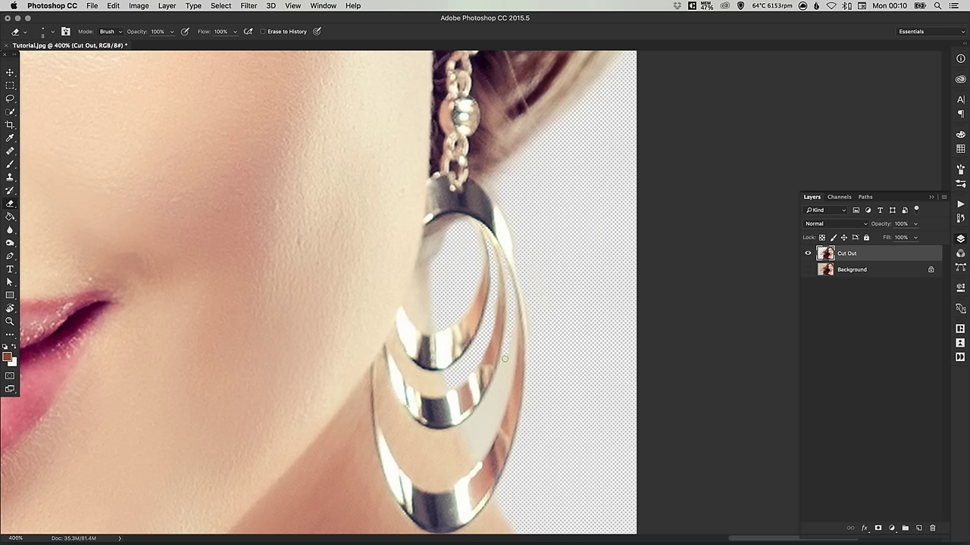
{"action": "key", "text": "bracketright"}
{"action": "key", "text": "bracketright"}
{"action": "key", "text": "bracketright"}
{"action": "mouse_move", "coordinate": [496, 403]}
{"action": "left_mouse_down"}
{"action": "mouse_move", "coordinate": [505, 363]}
{"action": "mouse_move", "coordinate": [484, 418]}
{"action": "mouse_move", "coordinate": [468, 429]}
{"action": "mouse_move", "coordinate": [488, 398]}
{"action": "mouse_move", "coordinate": [471, 425]}
{"action": "left_mouse_up"}
{"action": "key", "text": "bracketleft"}
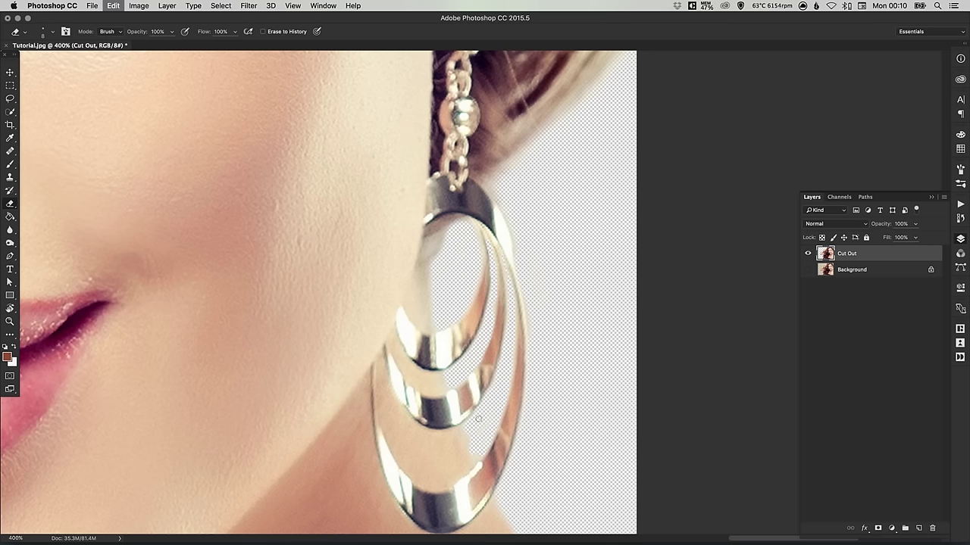
{"action": "left_click_drag", "start_coordinate": [478, 419], "coordinate": [486, 422]}
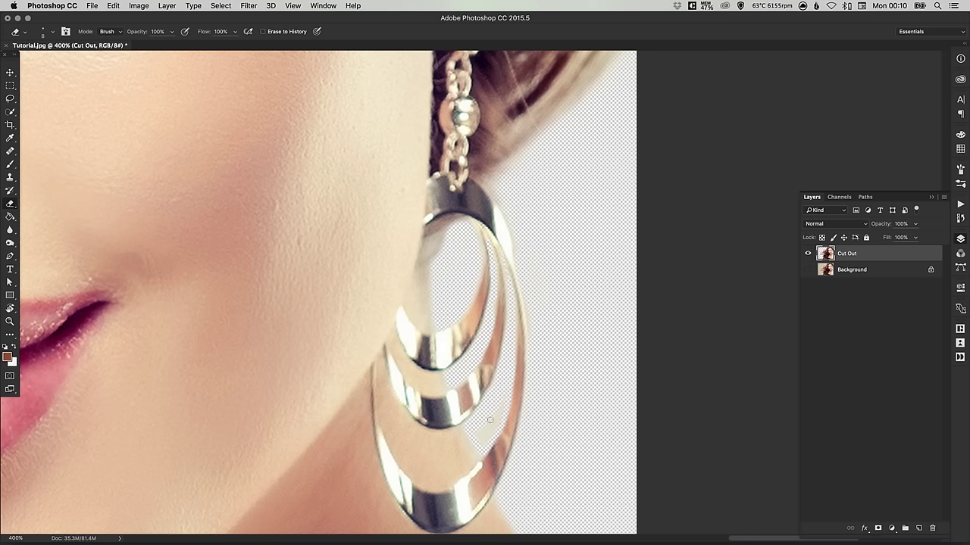
{"action": "left_click_drag", "start_coordinate": [489, 420], "coordinate": [479, 444]}
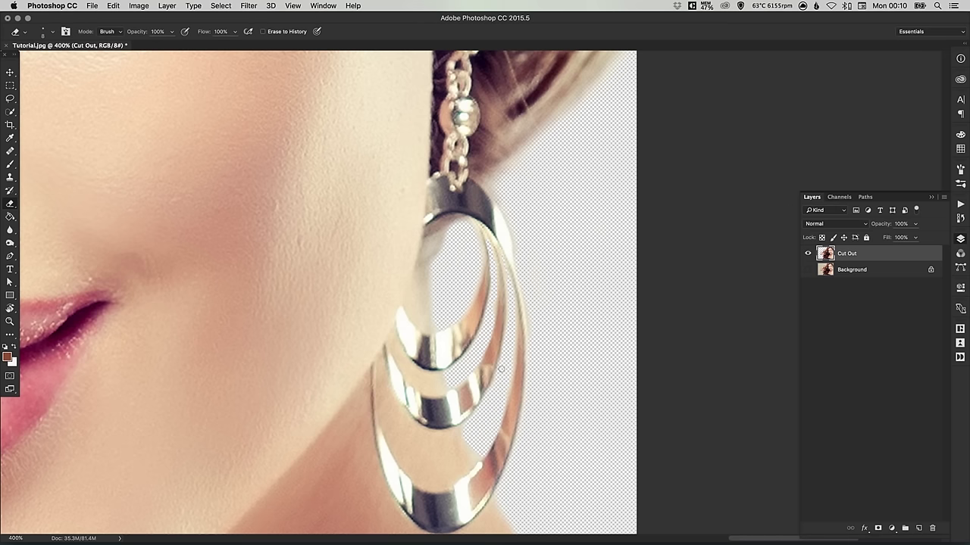
{"action": "scroll", "coordinate": [495, 344], "scroll_direction": "down", "scroll_amount": 10}
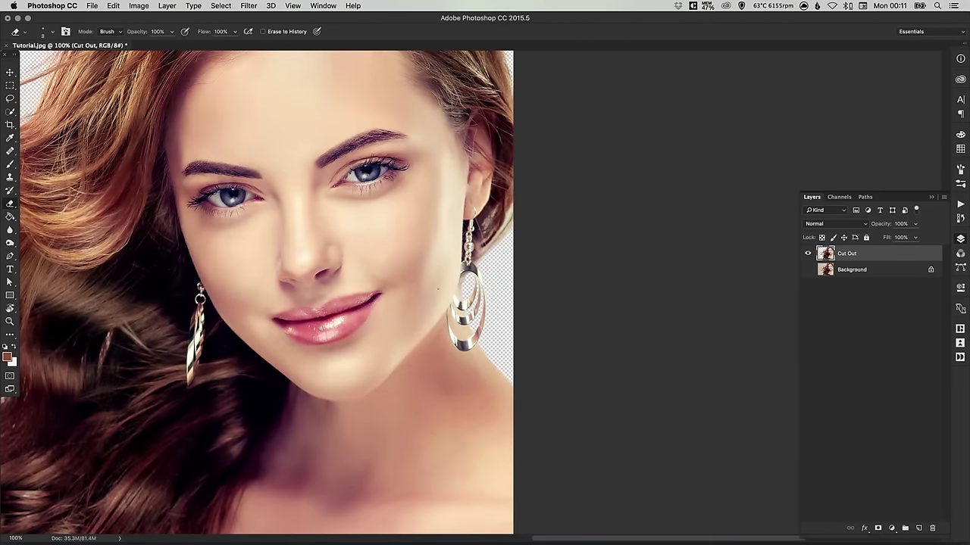
- Fit the image in the window and add a new empty layer beneath Cut Out
{"action": "key", "text": "super+0"}
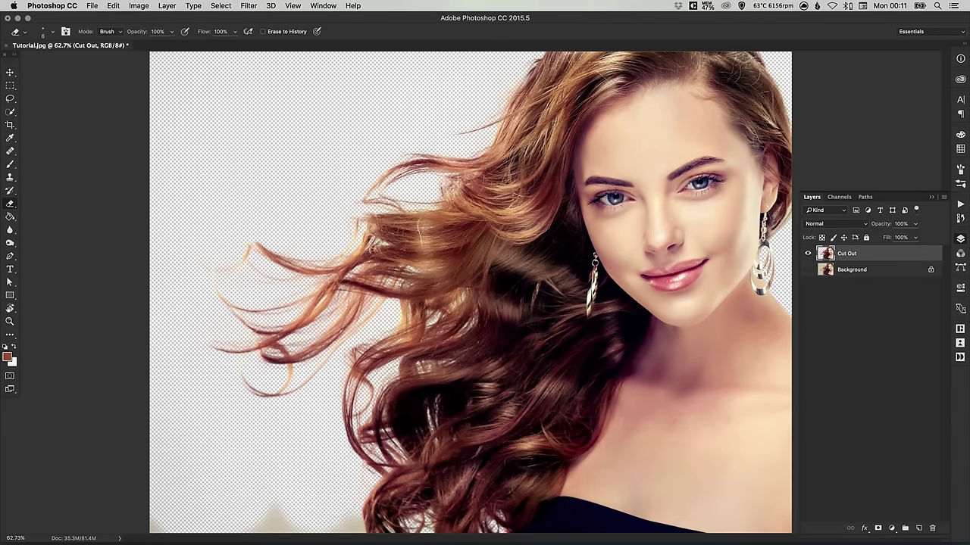
{"action": "key", "text": "v"}
{"action": "key", "text": "e"}
{"action": "left_click", "coordinate": [919, 529]}
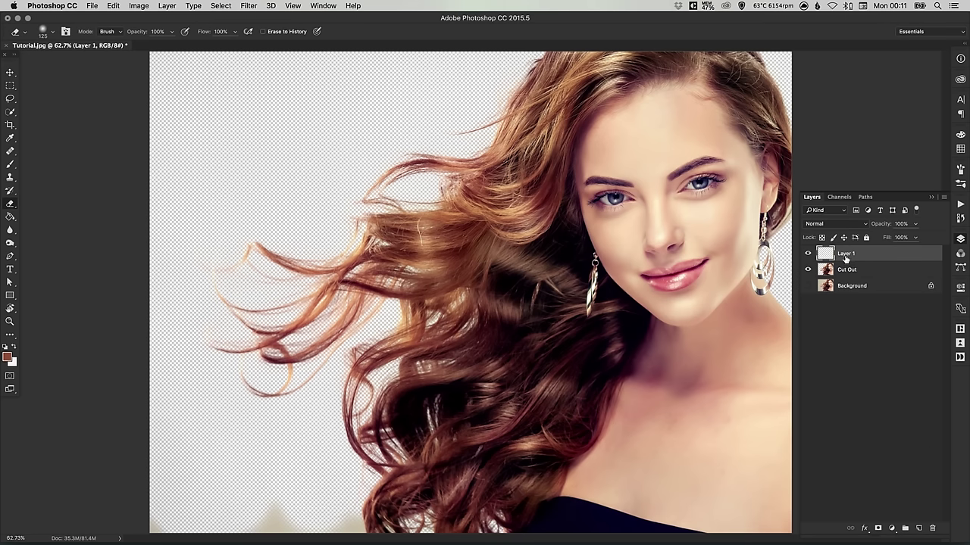
{"action": "left_click_drag", "start_coordinate": [846, 254], "coordinate": [849, 280]}
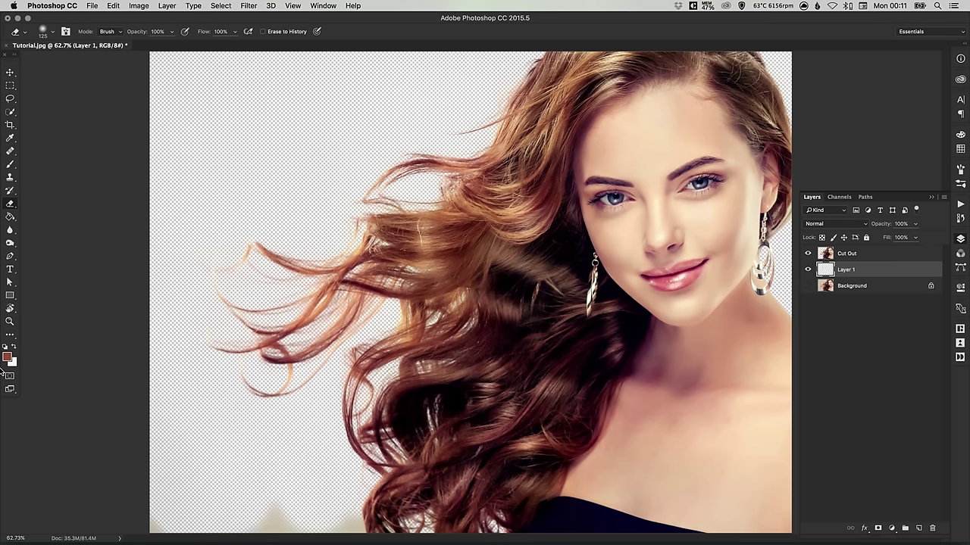
- Fill the new Layer 1 with orange #f1662d and reselect the Cut Out layer
{"action": "left_click", "coordinate": [8, 356]}
{"action": "left_click_drag", "start_coordinate": [580, 160], "coordinate": [593, 141]}
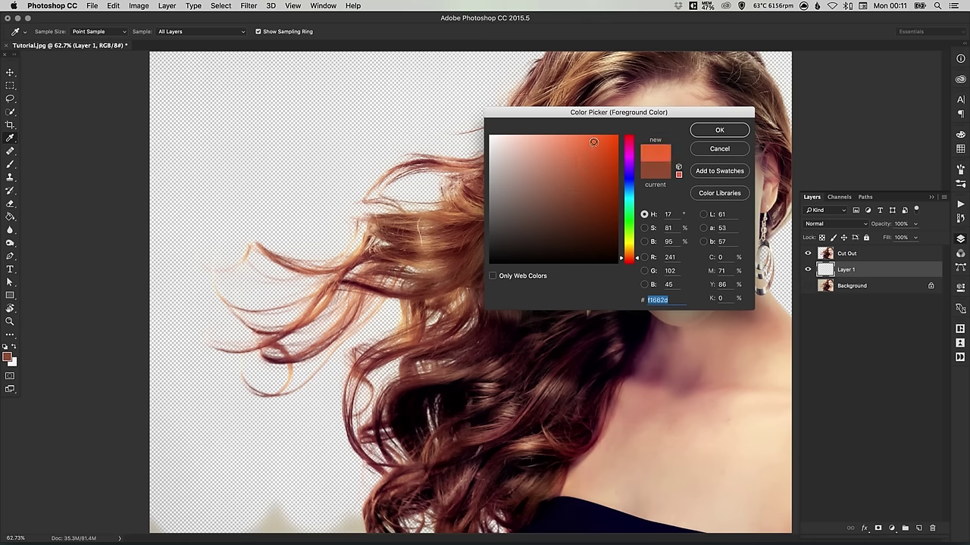
{"action": "left_click", "coordinate": [713, 136]}
{"action": "left_click", "coordinate": [10, 218]}
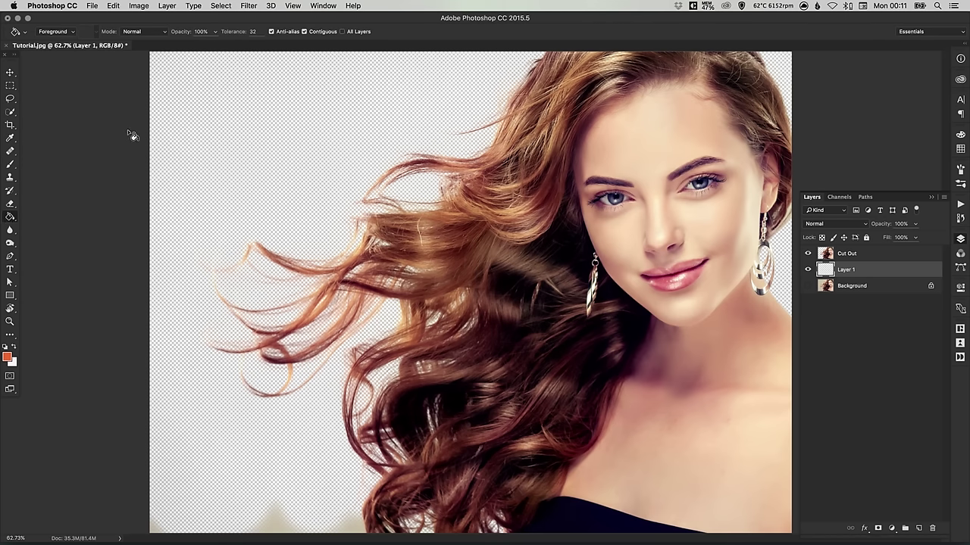
{"action": "left_click", "coordinate": [194, 147]}
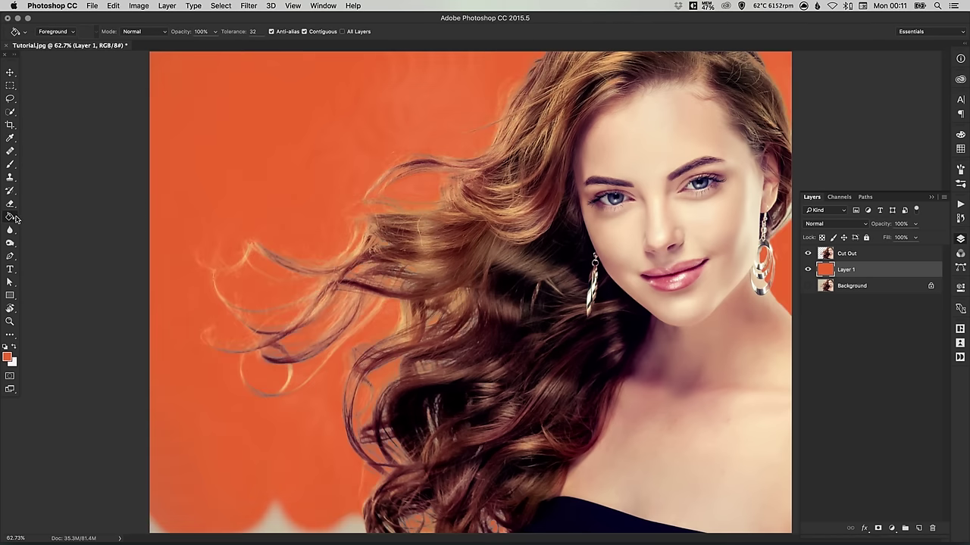
{"action": "left_click", "coordinate": [856, 256]}
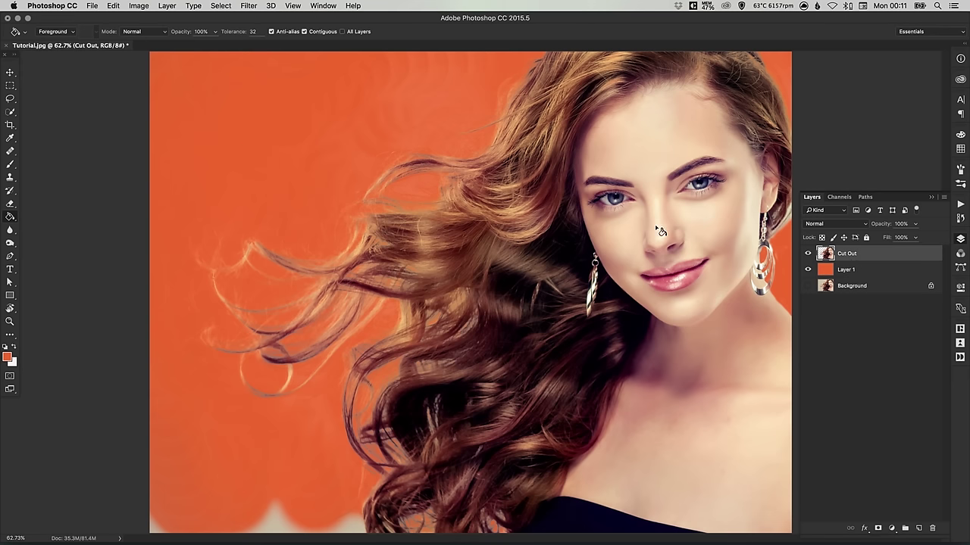
- Erase the white blobs along the bottom edge with a 250 px brush, then undo it
{"action": "left_click", "coordinate": [10, 203]}
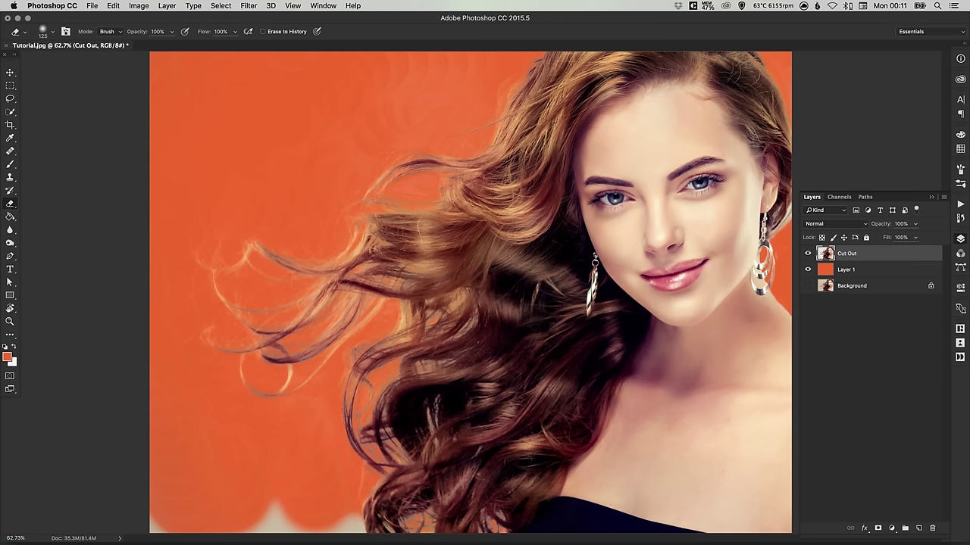
{"action": "key", "text": "bracketright"}
{"action": "key", "text": "bracketright"}
{"action": "key", "text": "bracketright"}
{"action": "key", "text": "bracketright"}
{"action": "mouse_move", "coordinate": [254, 536]}
{"action": "left_mouse_down"}
{"action": "mouse_move", "coordinate": [330, 527]}
{"action": "mouse_move", "coordinate": [337, 540]}
{"action": "mouse_move", "coordinate": [490, 535]}
{"action": "left_mouse_up"}
{"action": "key", "text": "bracketleft"}
{"action": "key", "text": "bracketleft"}
{"action": "key", "text": "bracketleft"}
{"action": "key", "text": "super+z"}
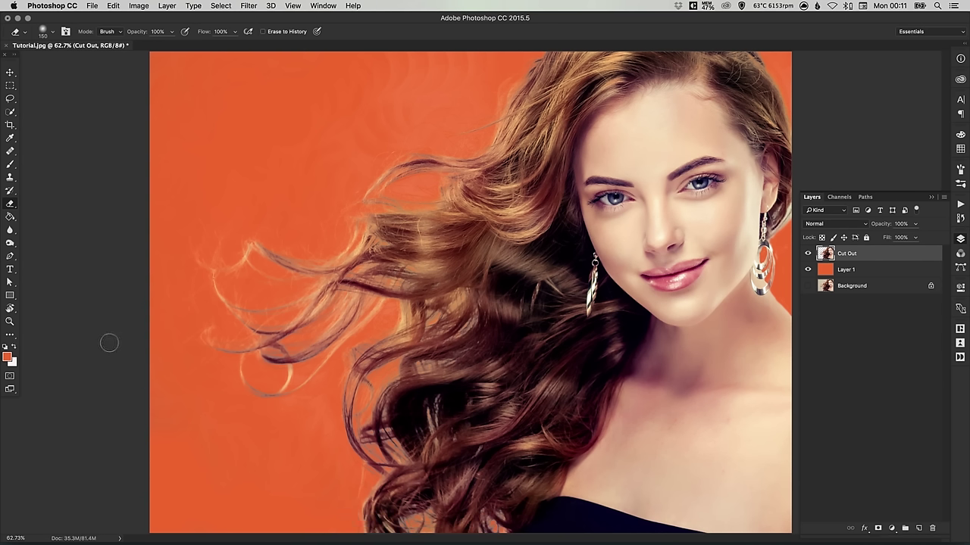
{"action": "key", "text": "bracketright"}
{"action": "key", "text": "bracketright"}
- Inspect the flyaway strands at 200%, then erase background haze among the left hair with a smaller eraser
{"action": "key", "text": "z"}
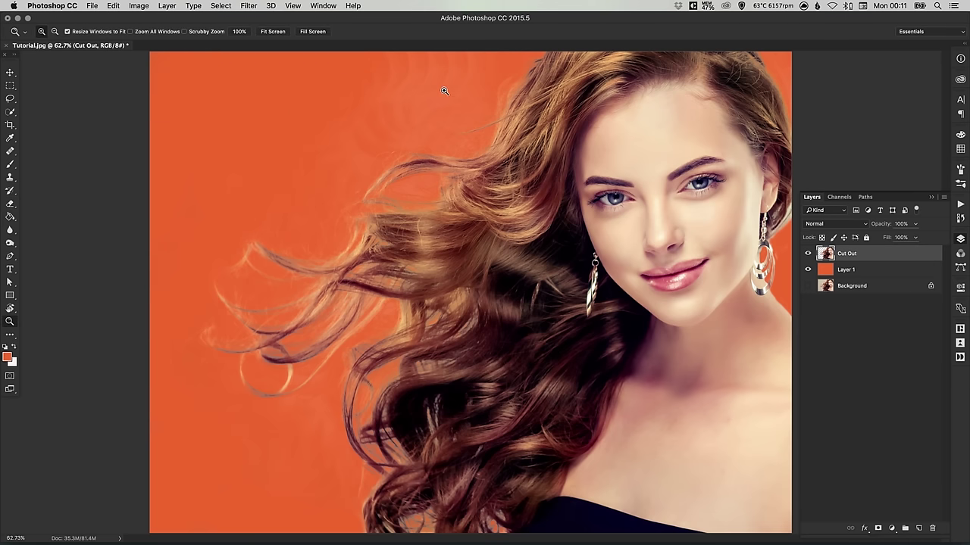
{"action": "left_click", "coordinate": [433, 113]}
{"action": "left_click", "coordinate": [436, 133]}
{"action": "left_click", "coordinate": [407, 169]}
{"action": "left_click", "coordinate": [383, 202]}
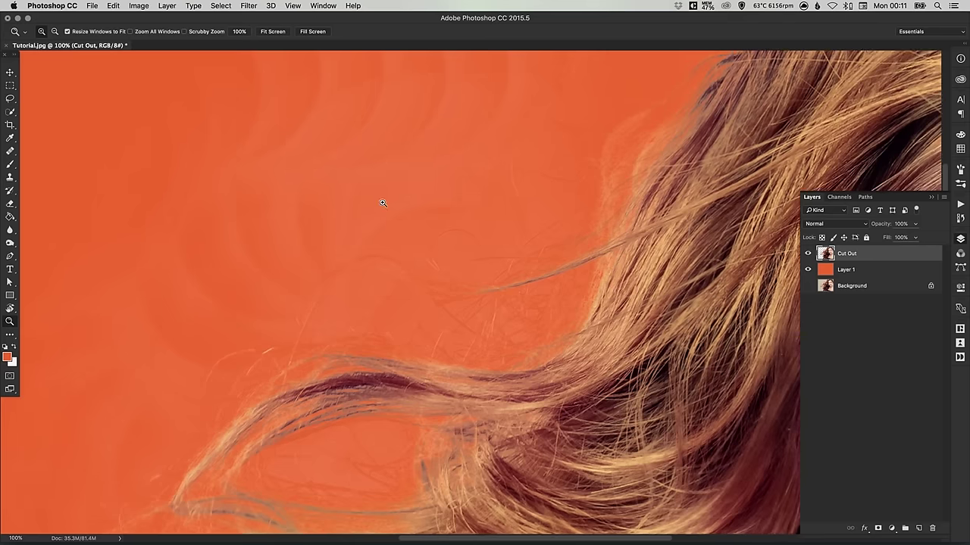
{"action": "key", "text": "e"}
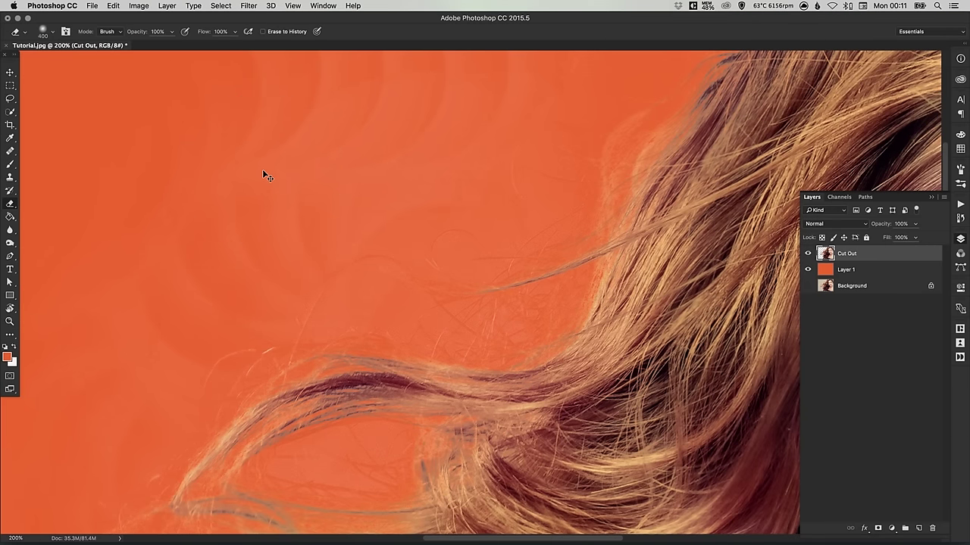
{"action": "key", "text": "super+minus"}
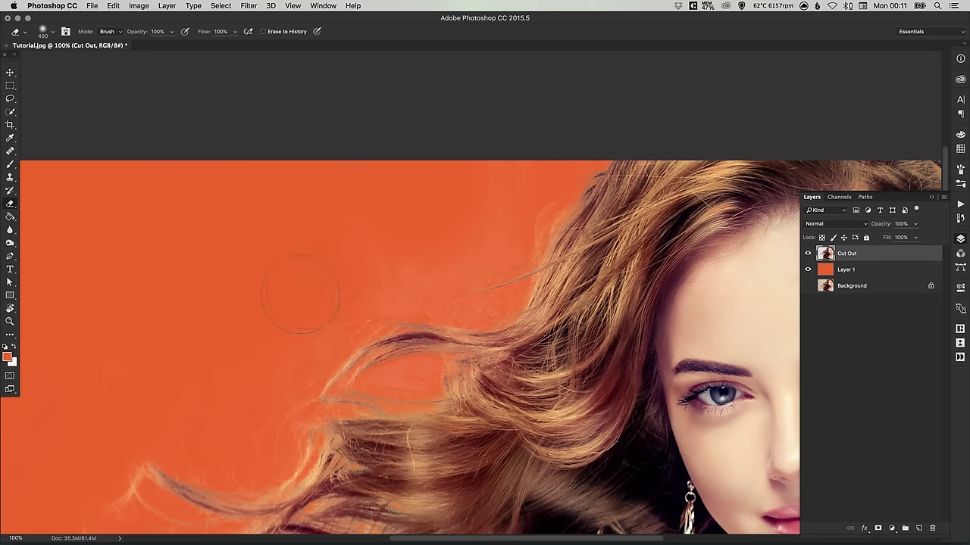
{"action": "left_click_drag", "start_coordinate": [433, 243], "coordinate": [530, 94]}
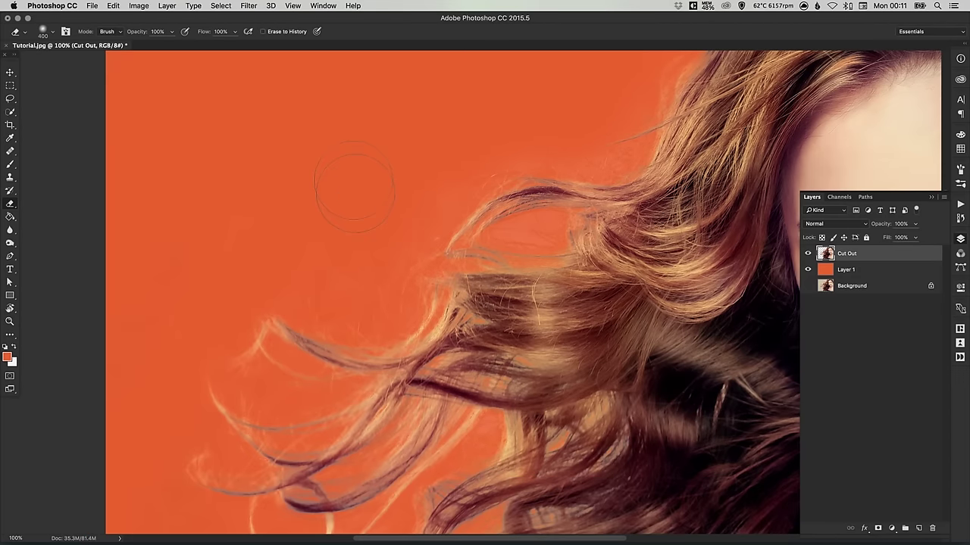
{"action": "scroll", "coordinate": [345, 200], "scroll_direction": "down", "scroll_amount": 2}
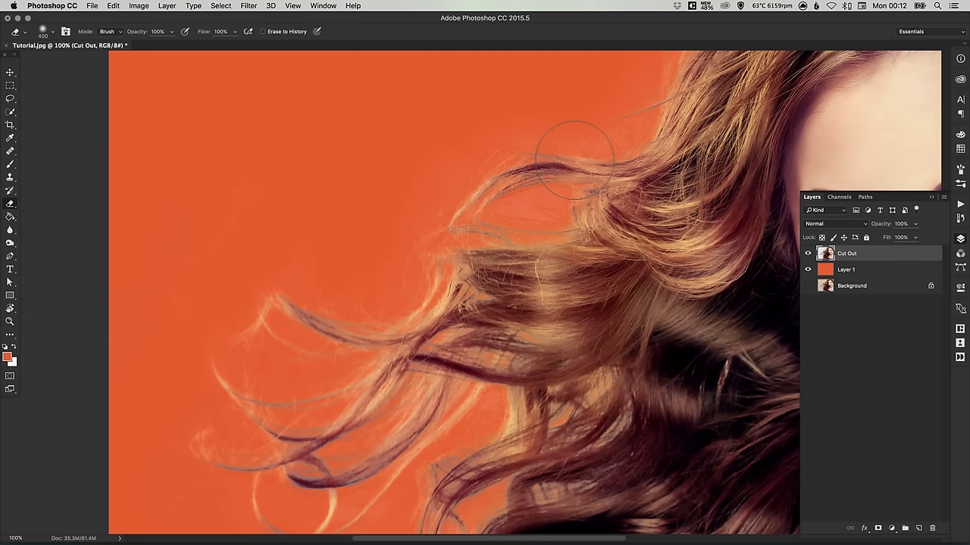
{"action": "key", "text": "bracketleft"}
{"action": "key", "text": "bracketleft"}
{"action": "key", "text": "bracketleft"}
{"action": "key", "text": "bracketleft"}
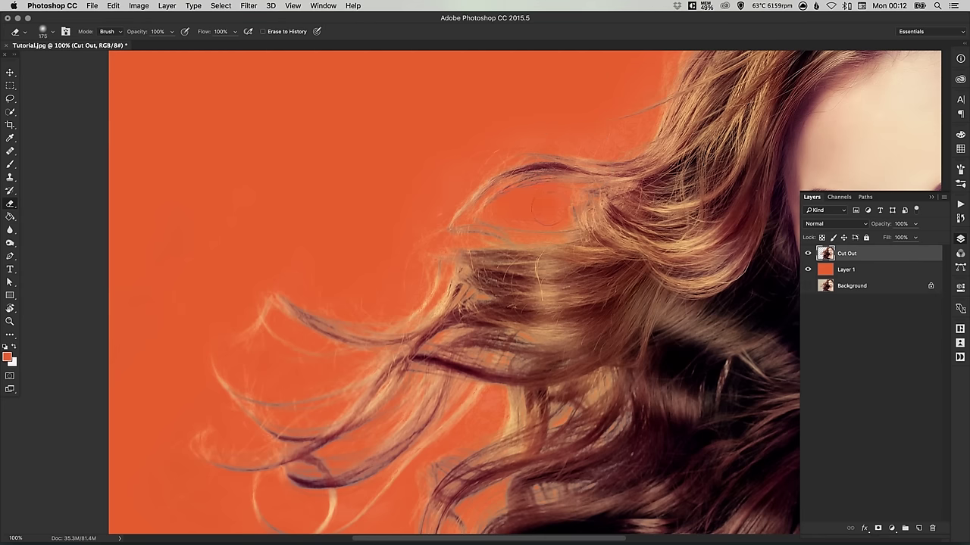
{"action": "scroll", "coordinate": [531, 205], "scroll_direction": "down", "scroll_amount": 8}
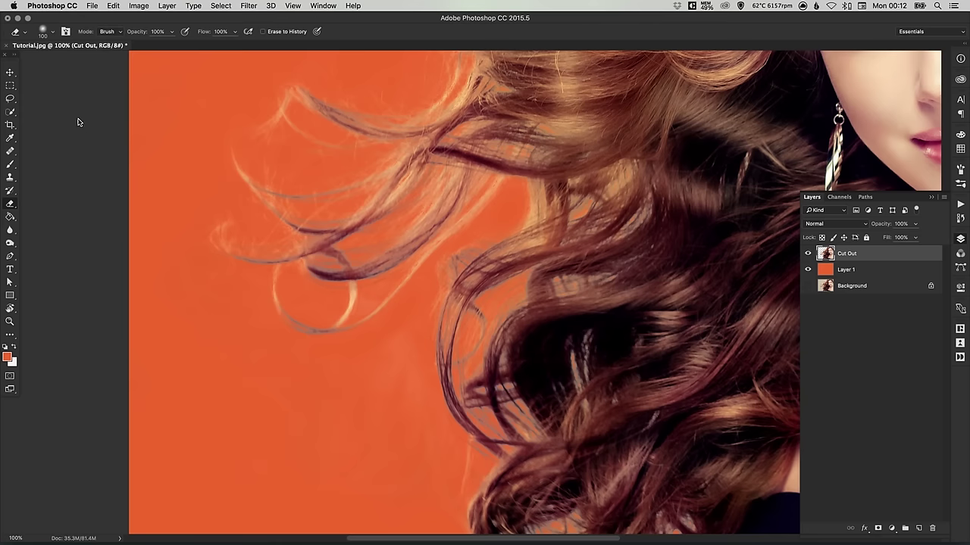
- Set the eraser to 100 px with 0% hardness and clear the haze among the lower flyaway strands
{"action": "right_click", "coordinate": [53, 73]}
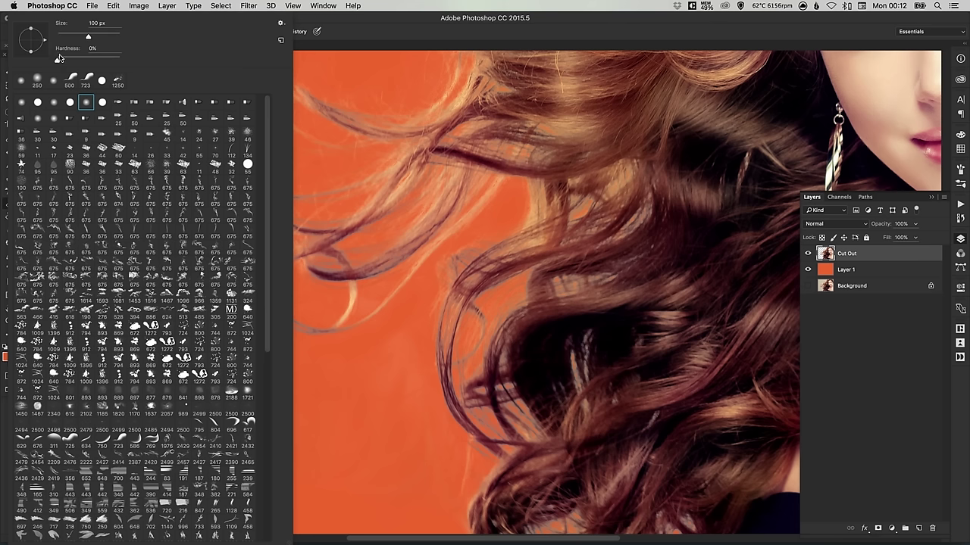
{"action": "key", "text": "Return"}
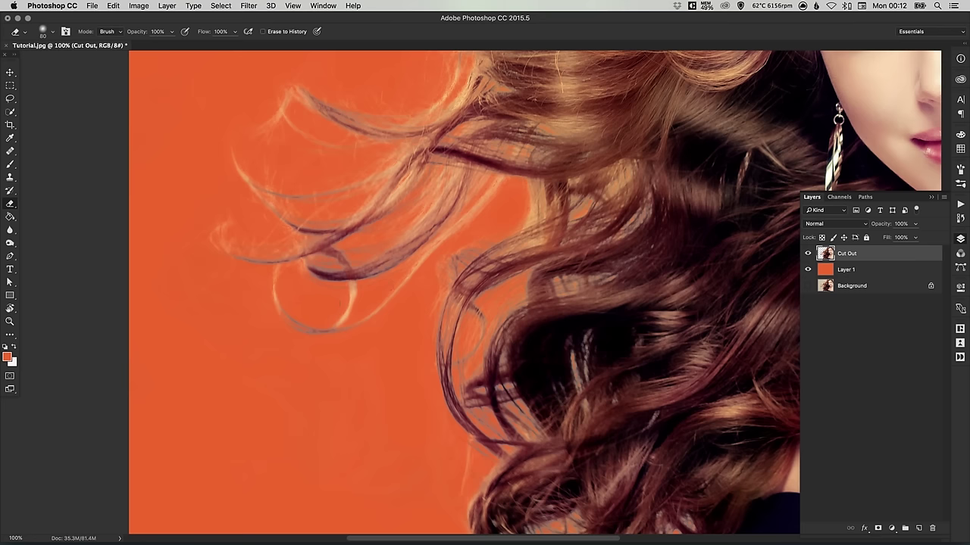
{"action": "scroll", "coordinate": [314, 321], "scroll_direction": "down", "scroll_amount": 5}
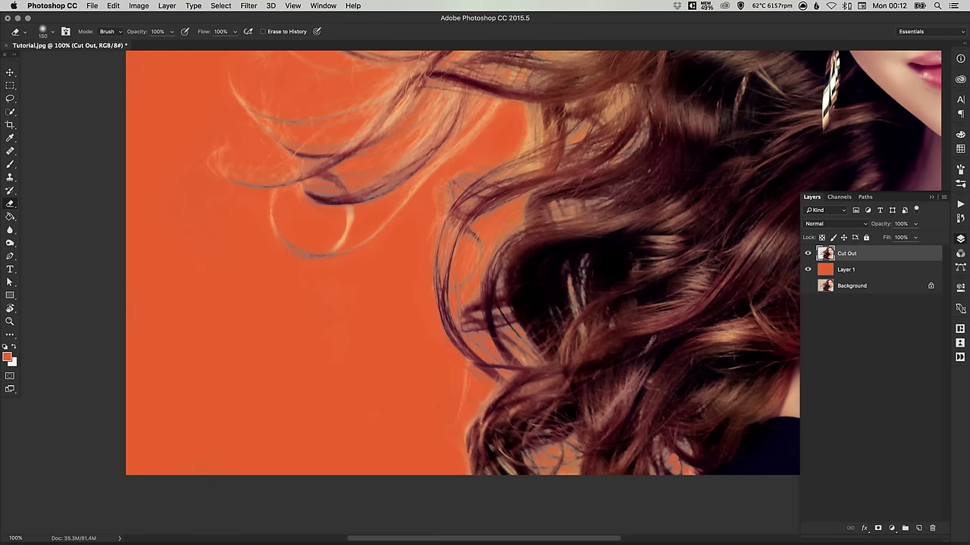
{"action": "scroll", "coordinate": [99, 368], "scroll_direction": "up", "scroll_amount": 10}
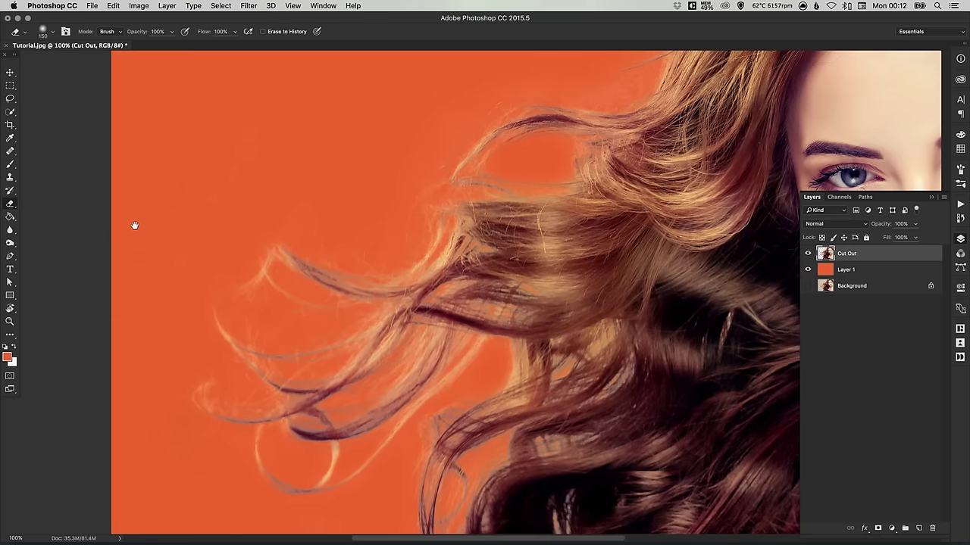
{"action": "scroll", "coordinate": [144, 257], "scroll_direction": "up", "scroll_amount": 2}
{"action": "scroll", "coordinate": [158, 225], "scroll_direction": "up", "scroll_amount": 3}
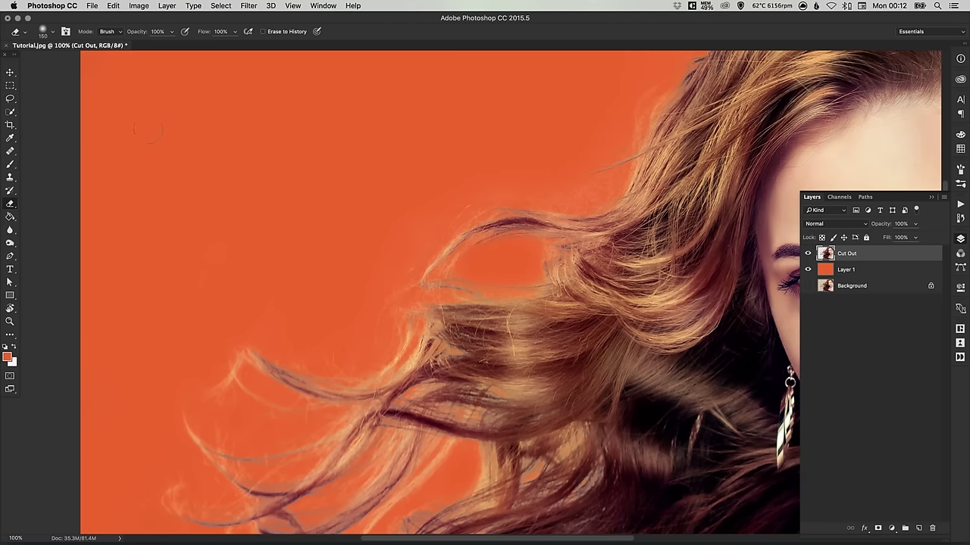
{"action": "scroll", "coordinate": [321, 157], "scroll_direction": "right", "scroll_amount": 15}
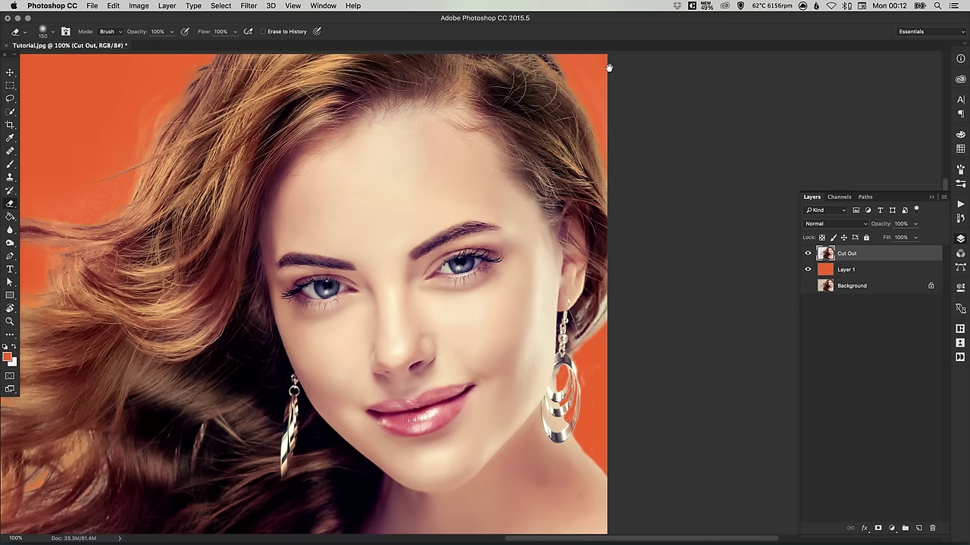
{"action": "scroll", "coordinate": [608, 68], "scroll_direction": "up", "scroll_amount": 2}
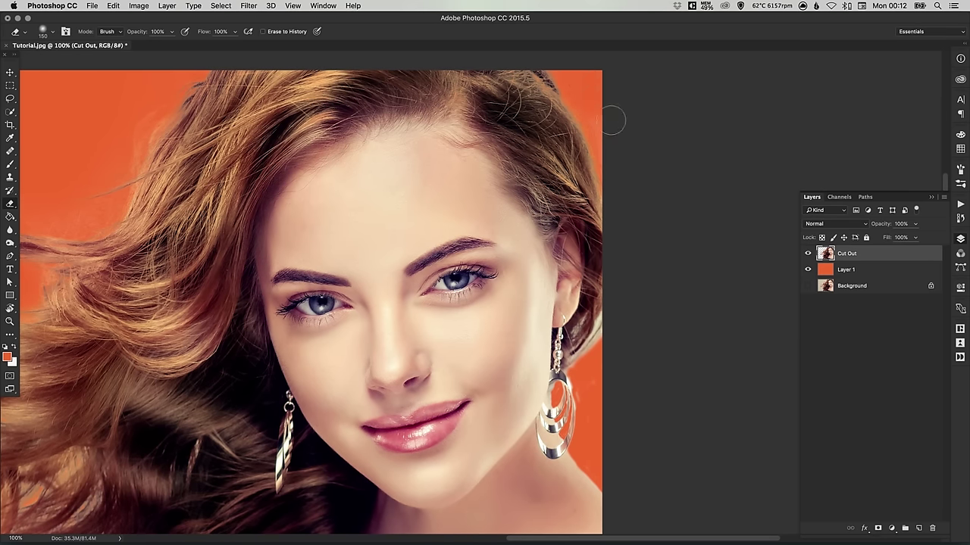
- Zoom to 300% on the right earring, erase the background inside its hoops, then fit the image
{"action": "key", "text": "z"}
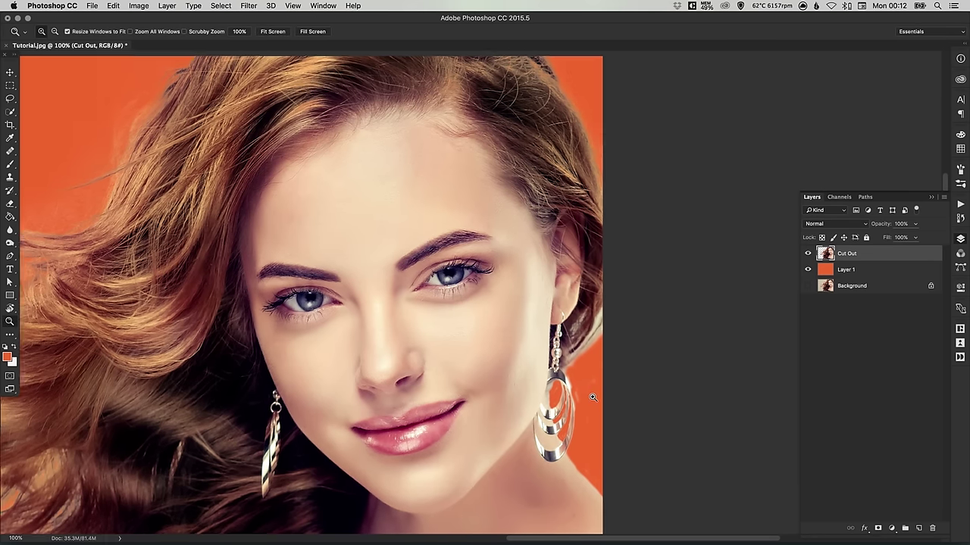
{"action": "left_click", "coordinate": [592, 397]}
{"action": "left_click", "coordinate": [589, 386]}
{"action": "key", "text": "e"}
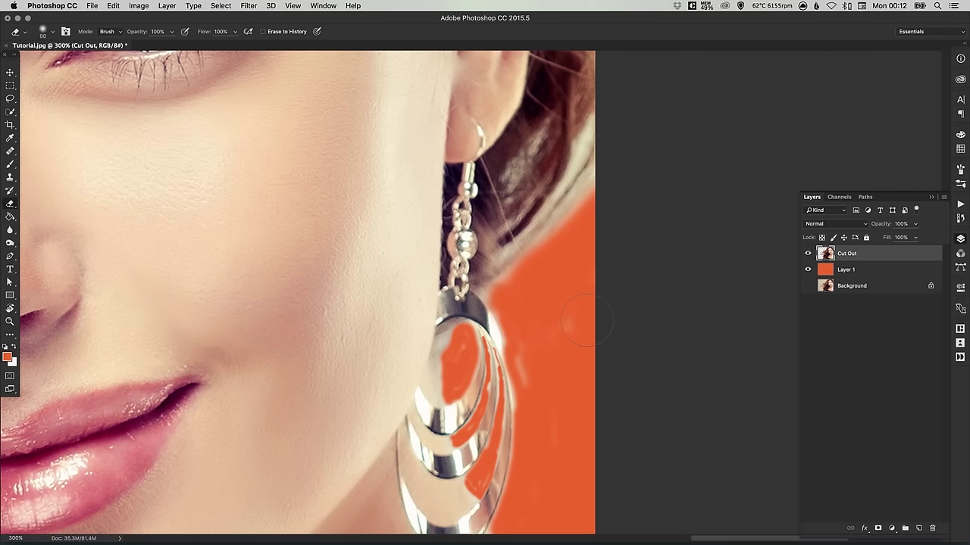
{"action": "scroll", "coordinate": [531, 266], "scroll_direction": "down", "scroll_amount": 3}
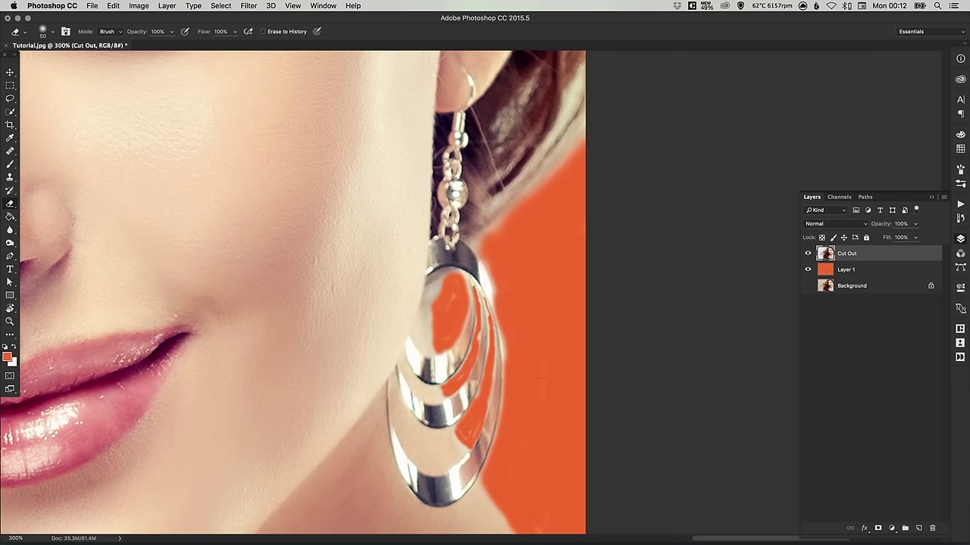
{"action": "scroll", "coordinate": [553, 366], "scroll_direction": "down", "scroll_amount": 1}
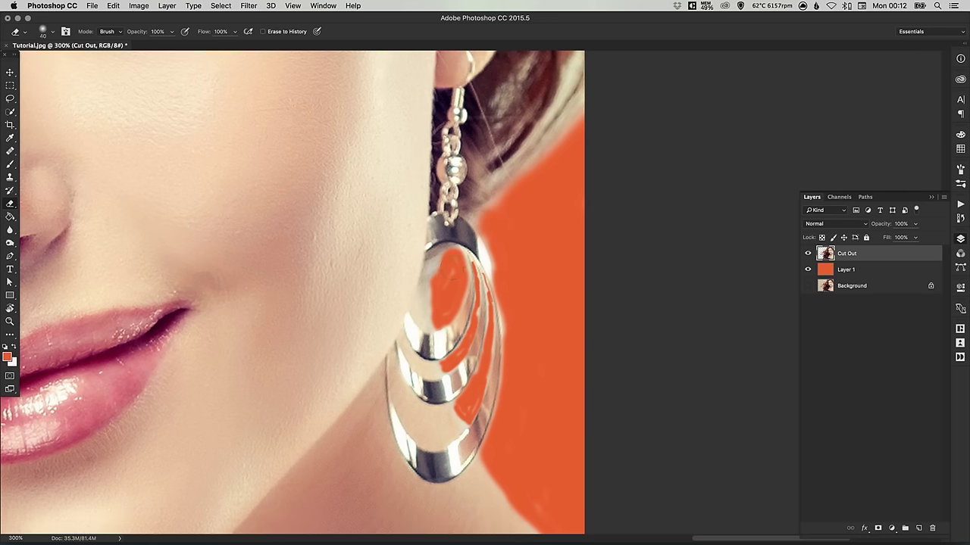
{"action": "key", "text": "bracketleft"}
{"action": "key", "text": "bracketleft"}
{"action": "key", "text": "bracketleft"}
{"action": "key", "text": "bracketleft"}
{"action": "key", "text": "bracketleft"}
{"action": "scroll", "coordinate": [705, 440], "scroll_direction": "down", "scroll_amount": 5}
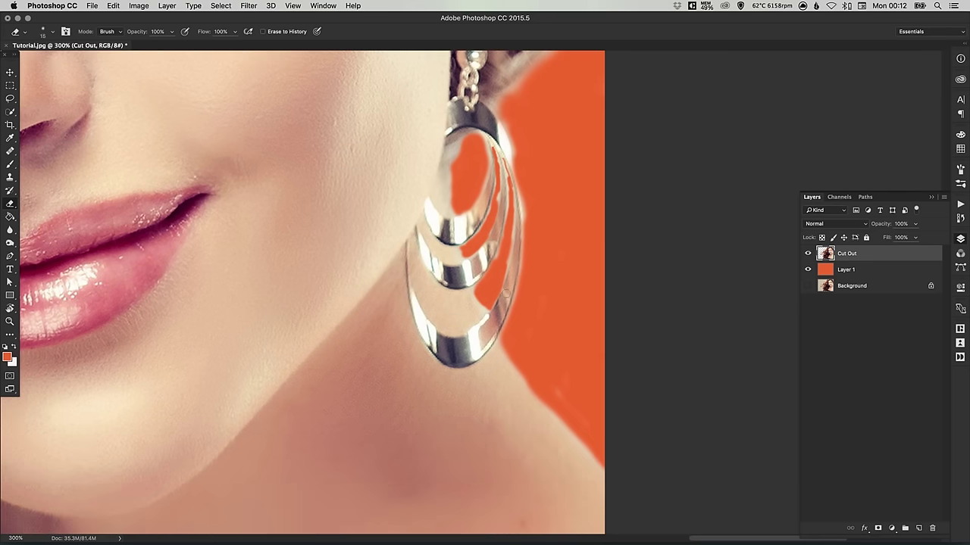
{"action": "key", "text": "bracketright"}
{"action": "key", "text": "bracketright"}
{"action": "key", "text": "bracketright"}
{"action": "key", "text": "bracketright"}
{"action": "key", "text": "super+0"}
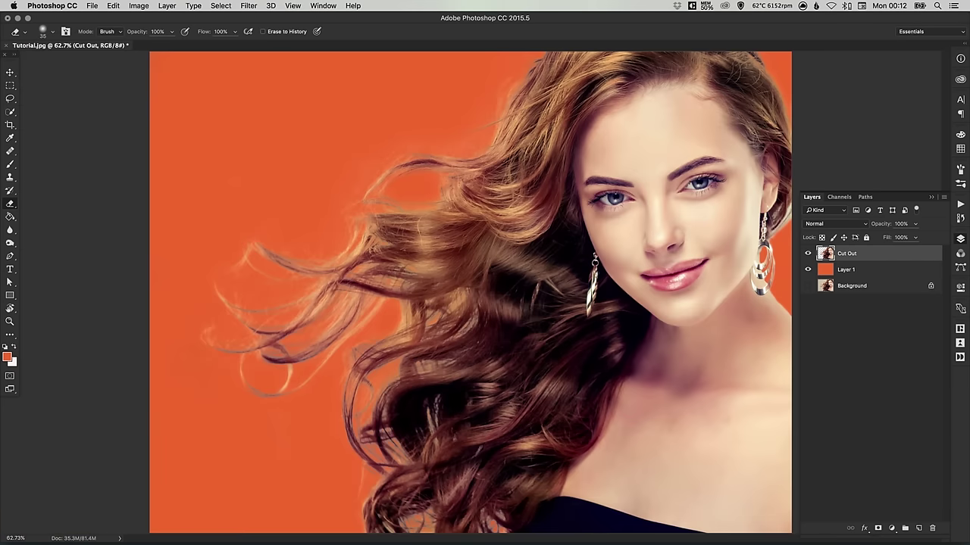
- Hide and reshow the orange Layer 1 to check the cut-out's transparency, then select Layer 1
{"action": "key", "text": "v"}
{"action": "left_click", "coordinate": [808, 270]}
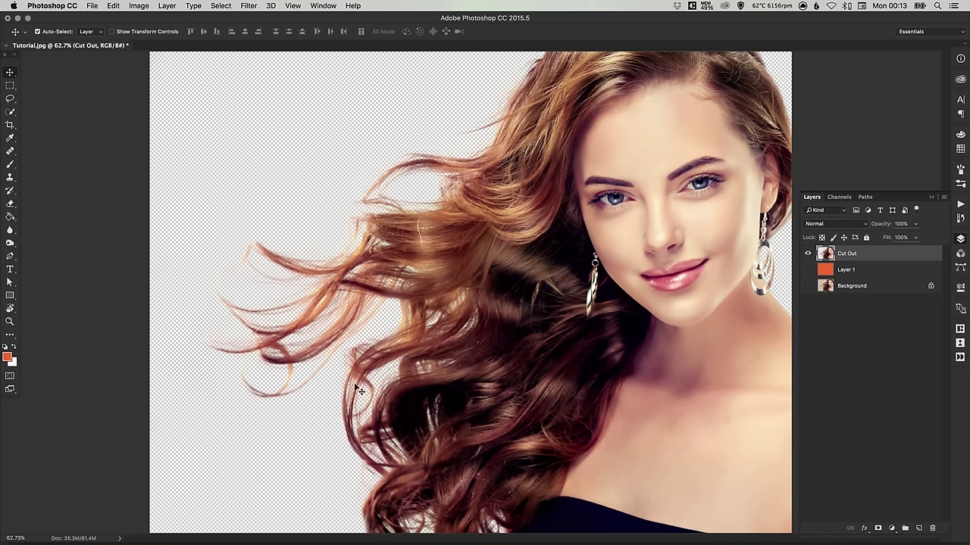
{"action": "left_click", "coordinate": [807, 270]}
{"action": "left_click", "coordinate": [842, 269]}
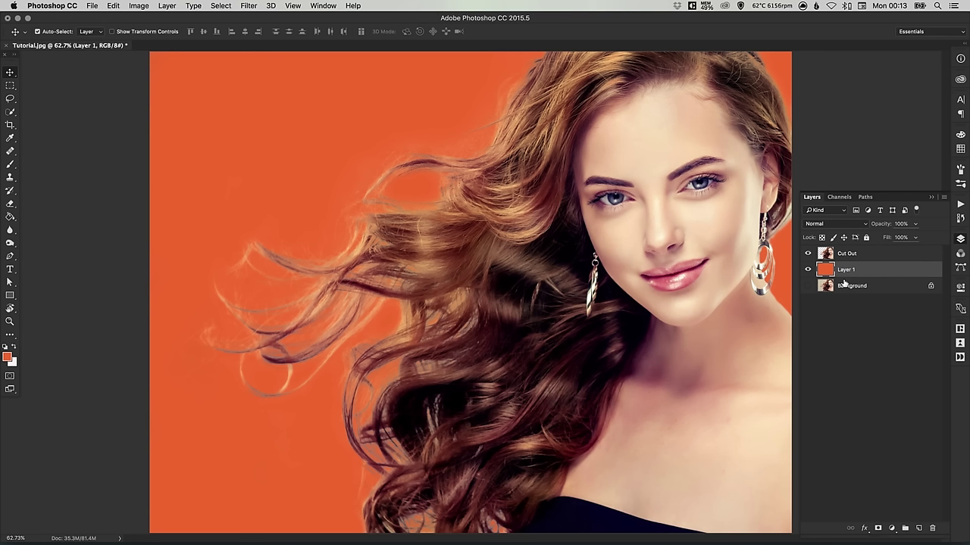
- Set Layer 1's Hue/Saturation Lightness to +100, turning the orange backdrop white
{"action": "key", "text": "super+u"}
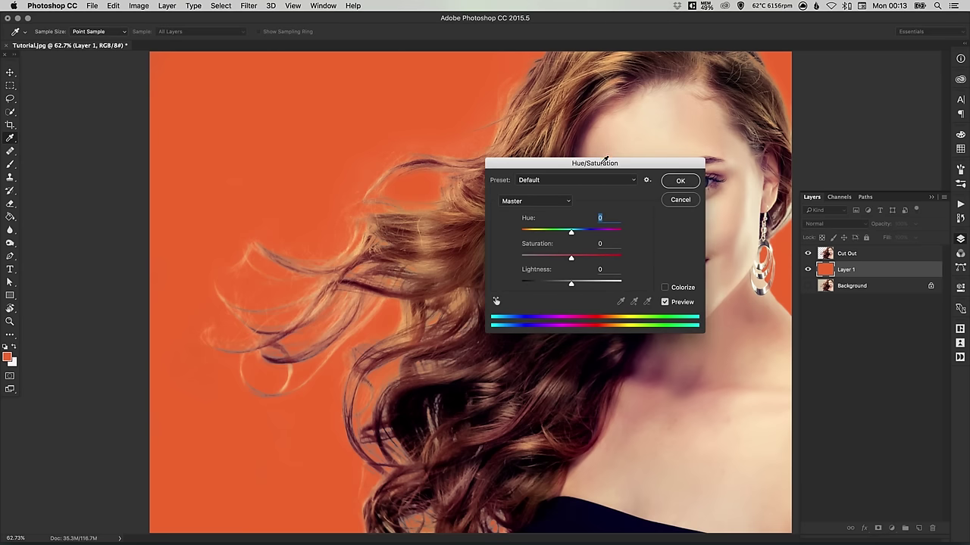
{"action": "left_click_drag", "start_coordinate": [602, 159], "coordinate": [671, 76]}
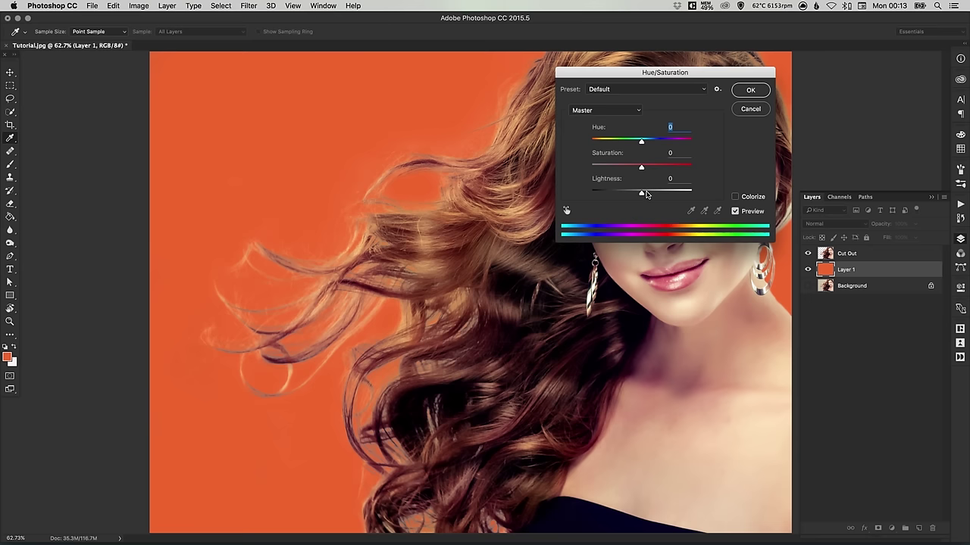
{"action": "left_click_drag", "start_coordinate": [643, 192], "coordinate": [721, 195]}
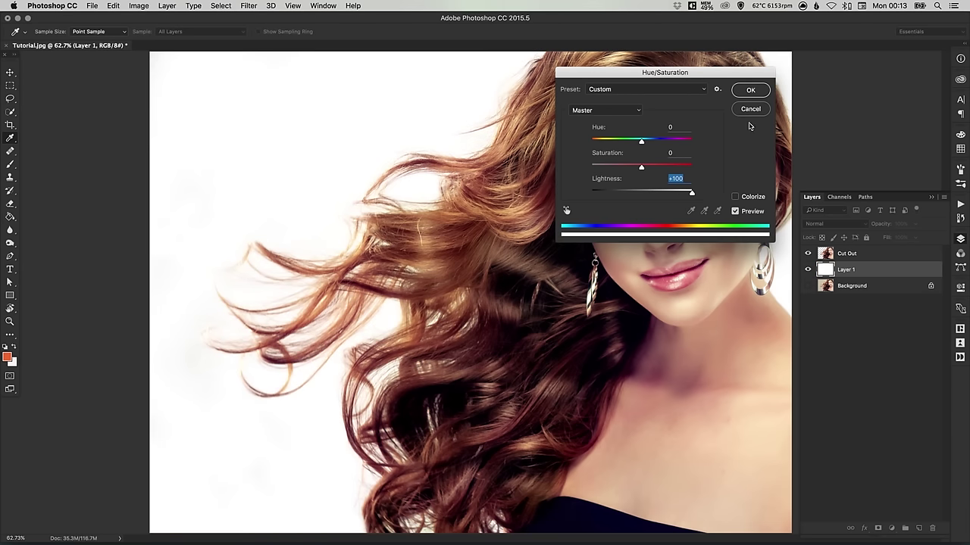
{"action": "left_click", "coordinate": [759, 91]}
{"action": "key", "text": "v"}
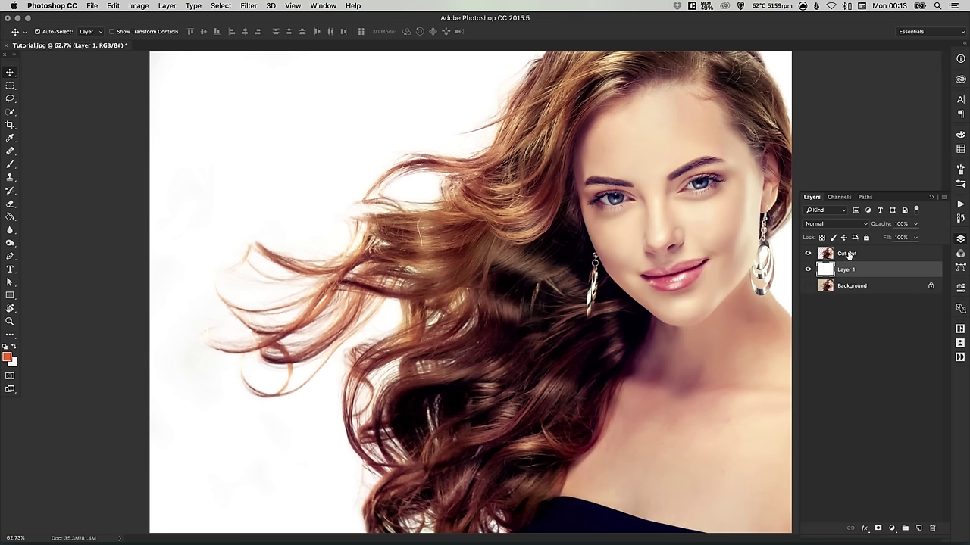
- Select Cut Out together with the white Layer 1 and combine them with Merge Layers
{"action": "left_click", "coordinate": [846, 255]}
{"action": "left_click", "coordinate": [847, 270], "text": "shift"}
{"action": "right_click", "coordinate": [847, 269]}
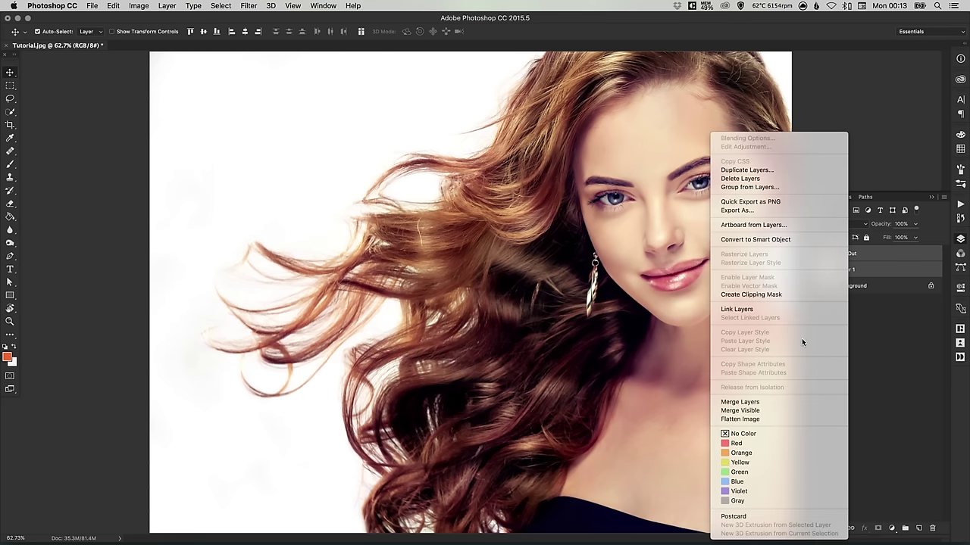
{"action": "left_click", "coordinate": [760, 401]}
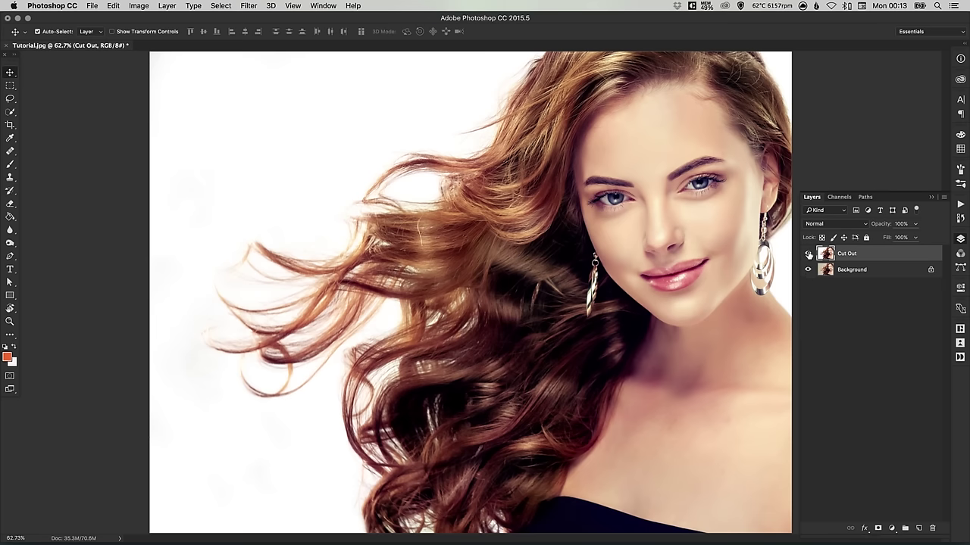
- Toggle Cut Out's visibility to compare against the beige original, then collapse the Layers panel
{"action": "left_click", "coordinate": [808, 254]}
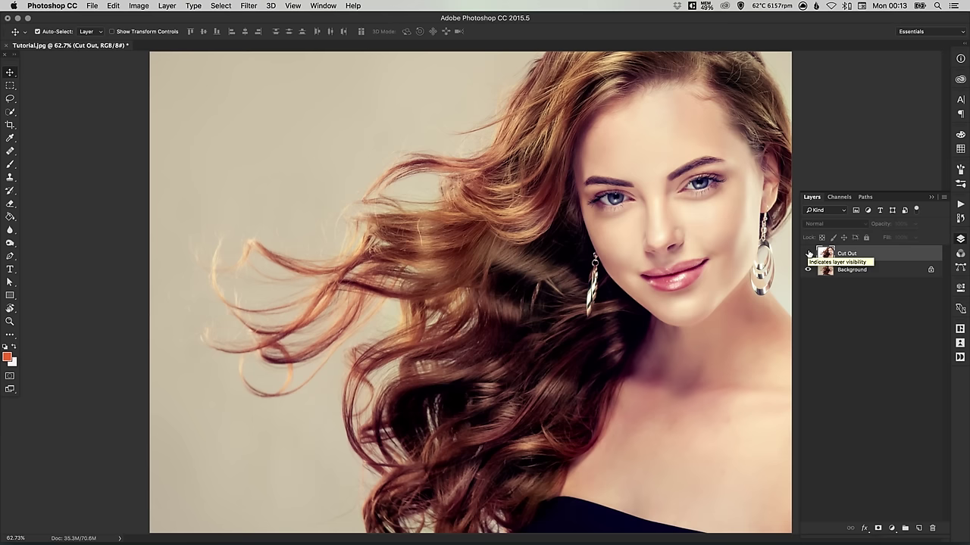
{"action": "left_click", "coordinate": [808, 253]}
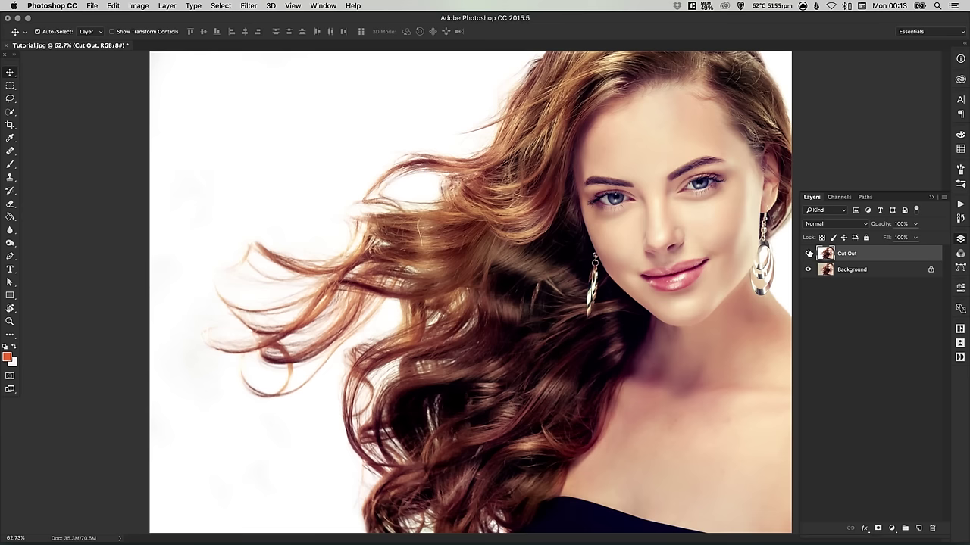
{"action": "left_click", "coordinate": [960, 238]}
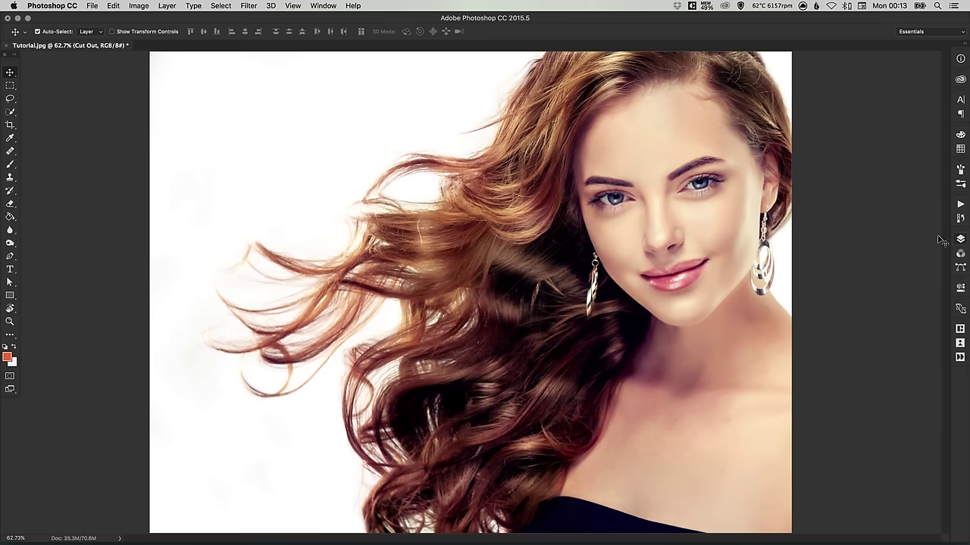